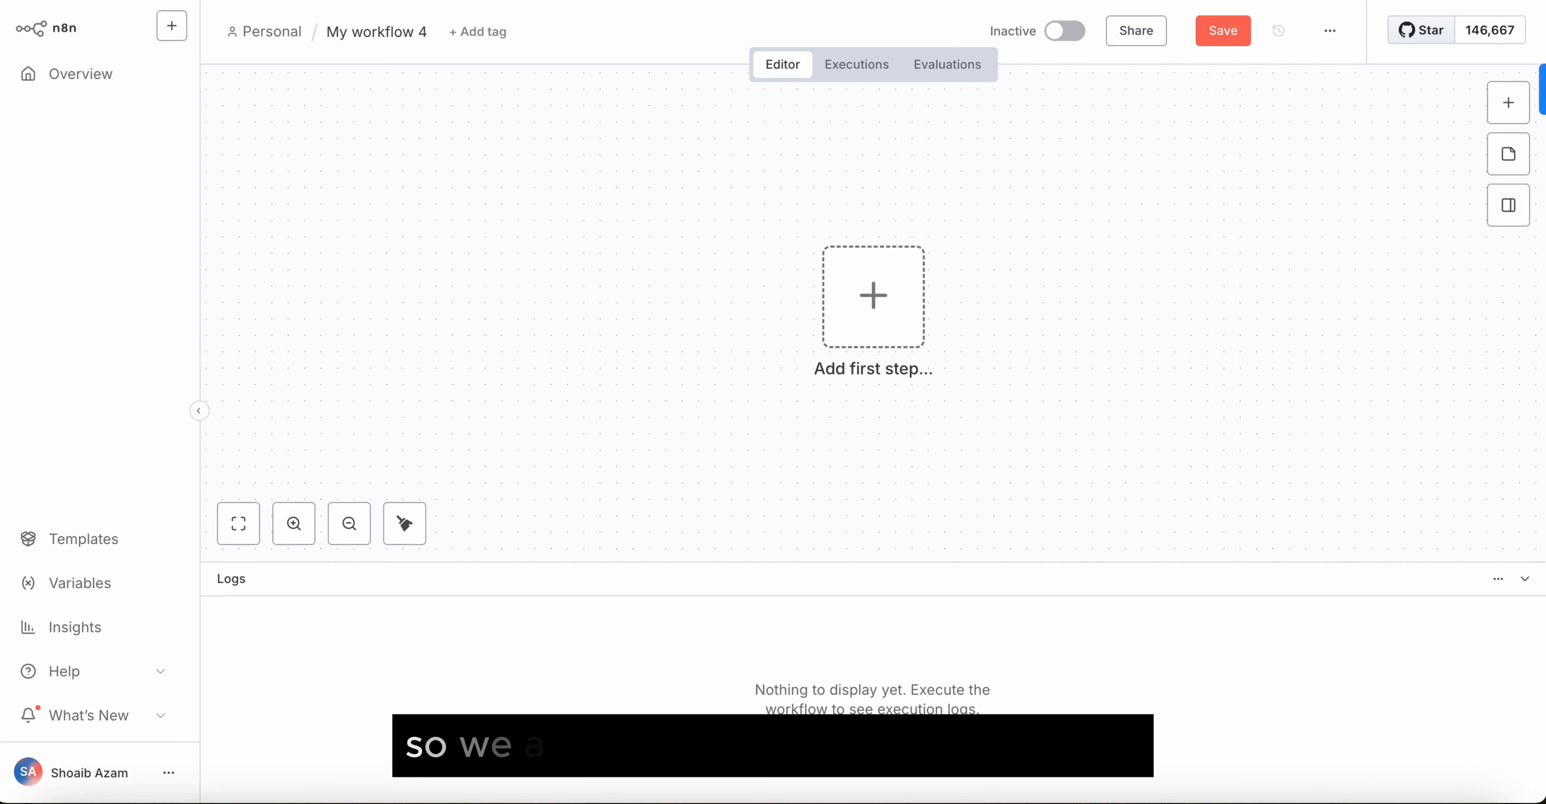
- Add a Gmail trigger for the Message Received event as the workflow's first node and return to the canvas
click(885, 317)
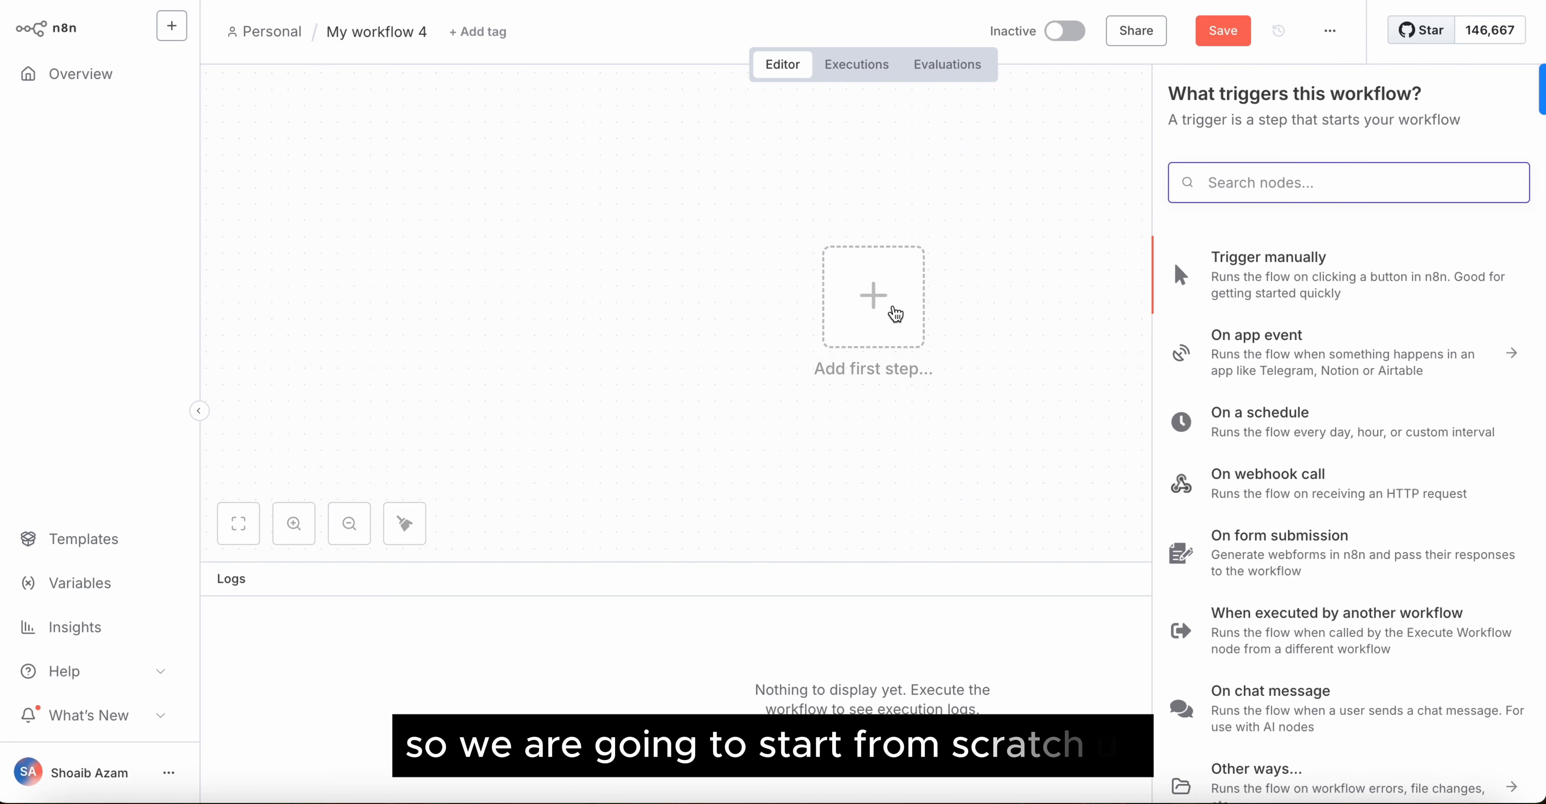
text(gmail)
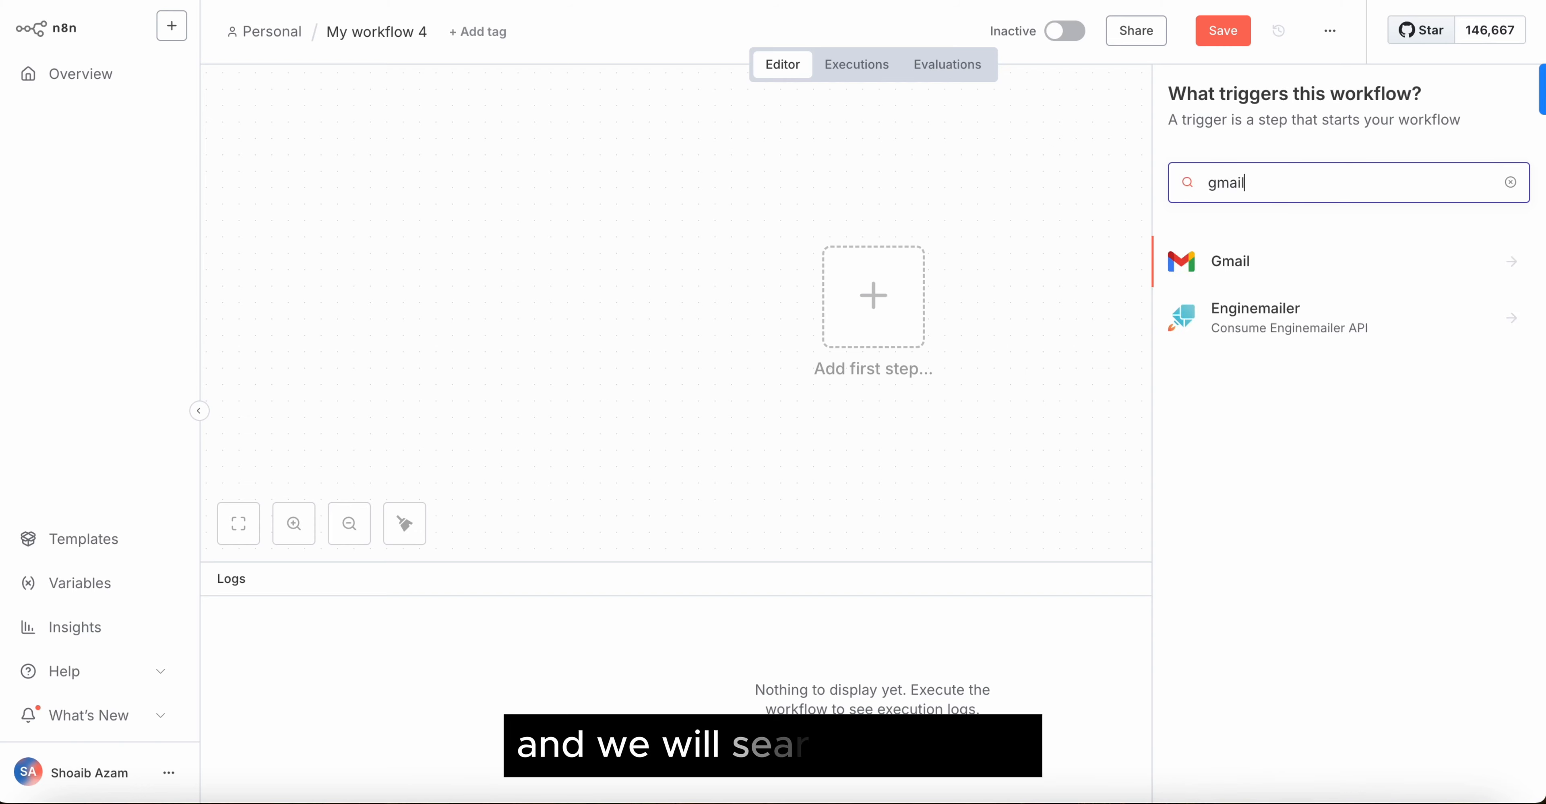
click(1294, 280)
click(1238, 349)
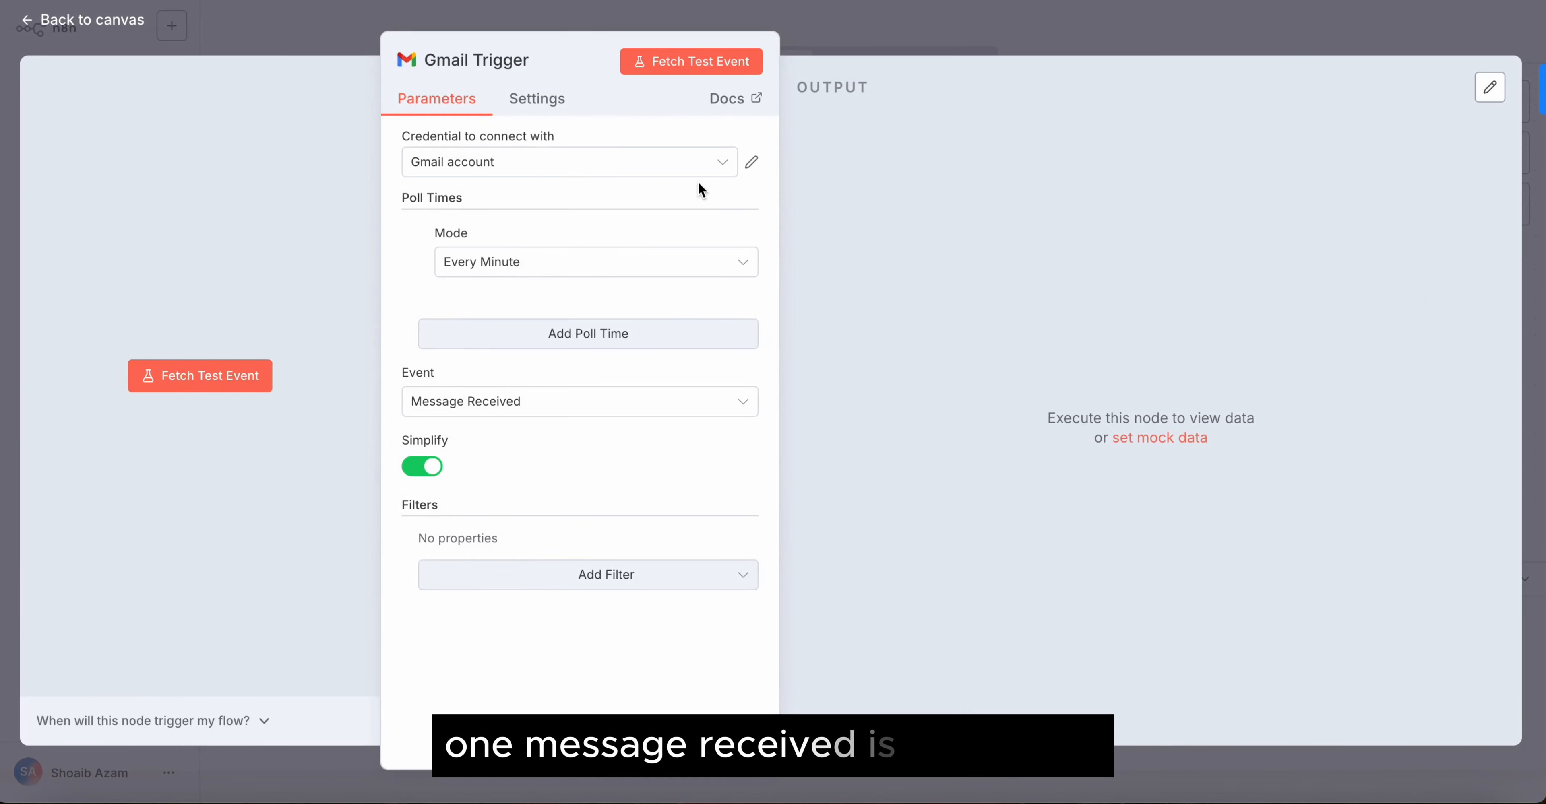
key(Escape)
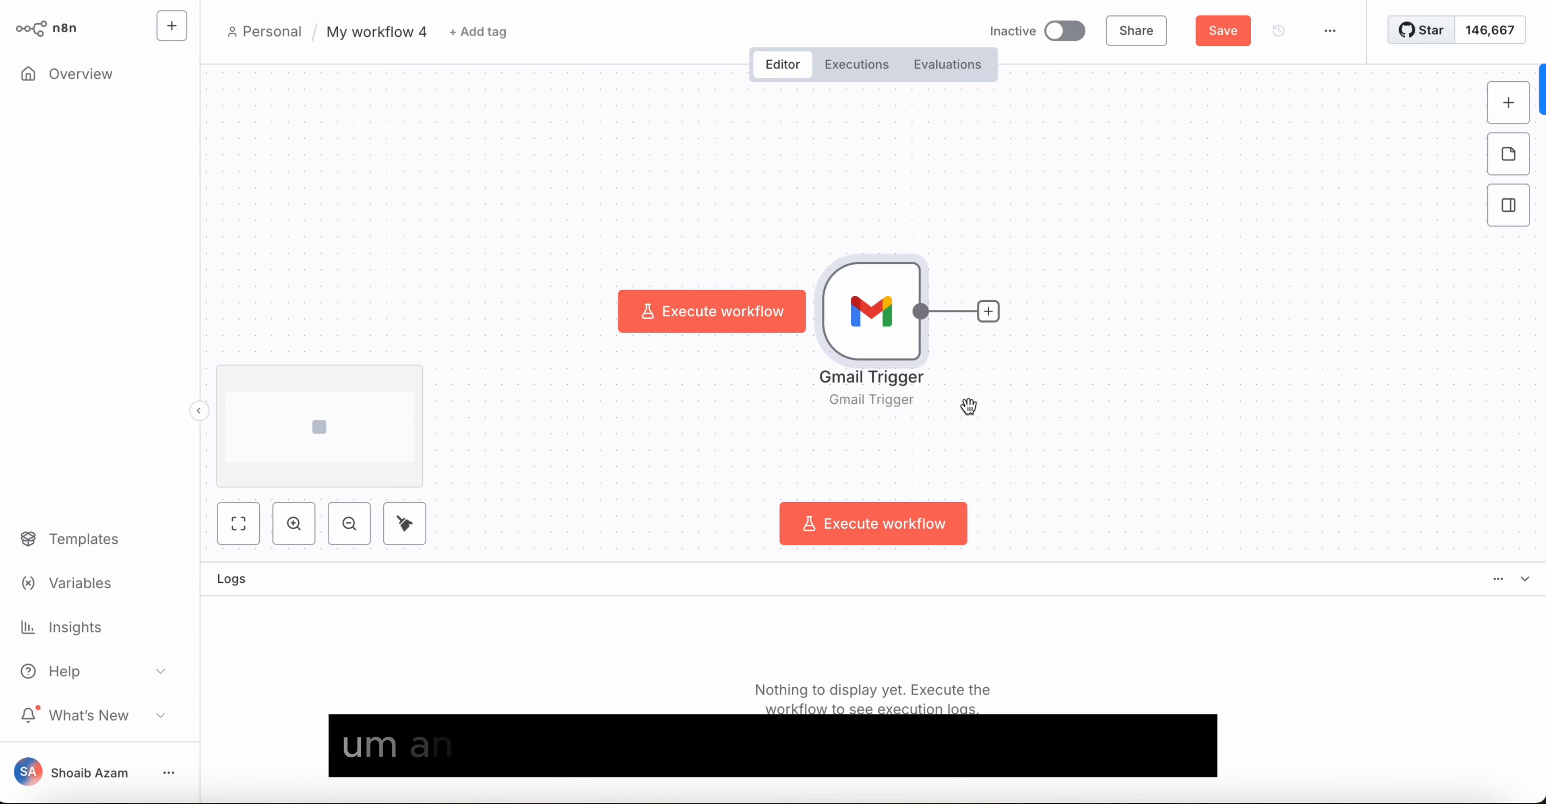
- Add an AI Agent node connected after the Gmail Trigger
click(988, 312)
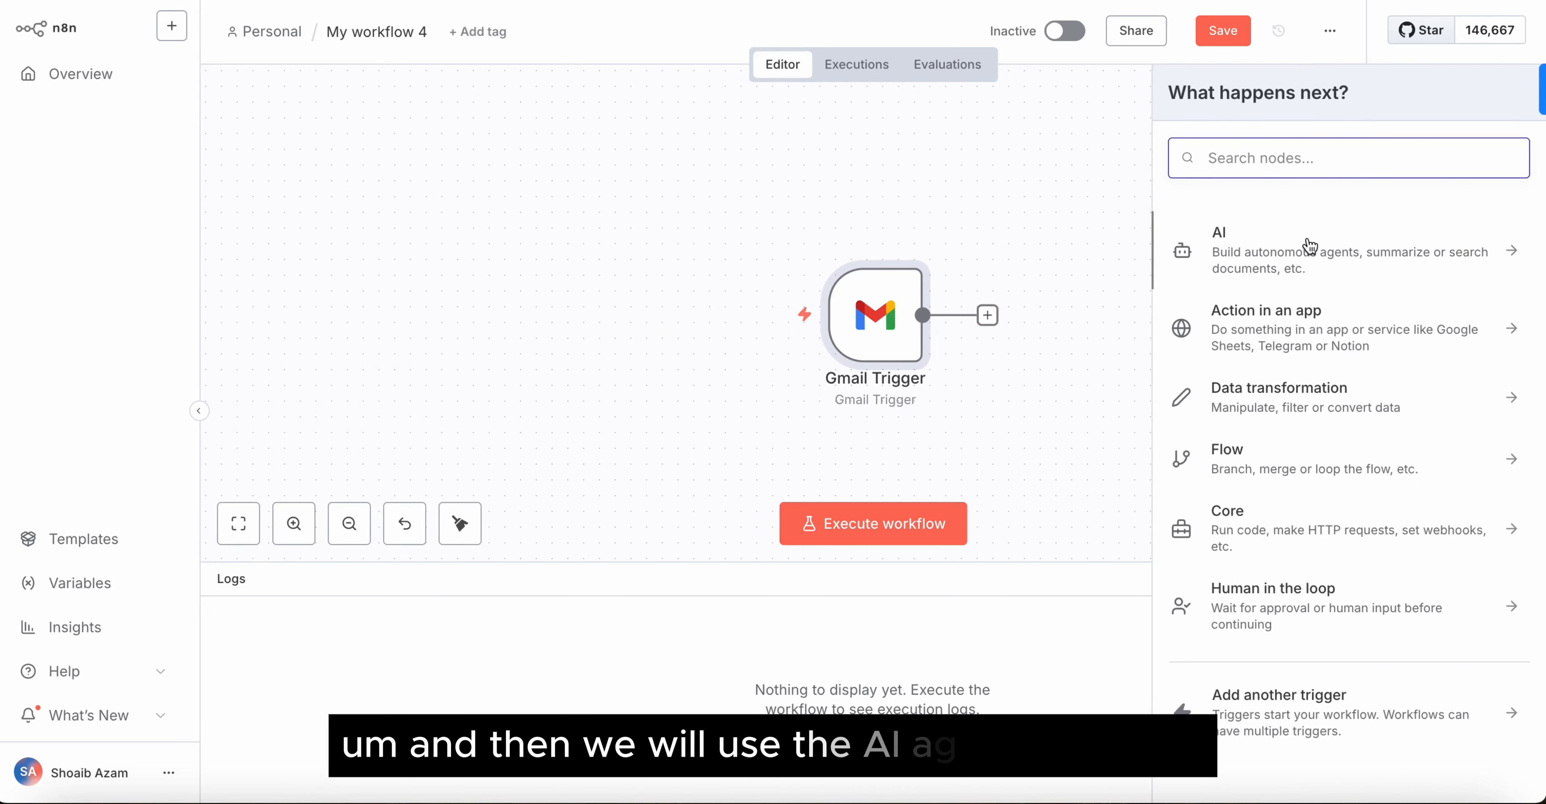
click(1310, 246)
click(1278, 363)
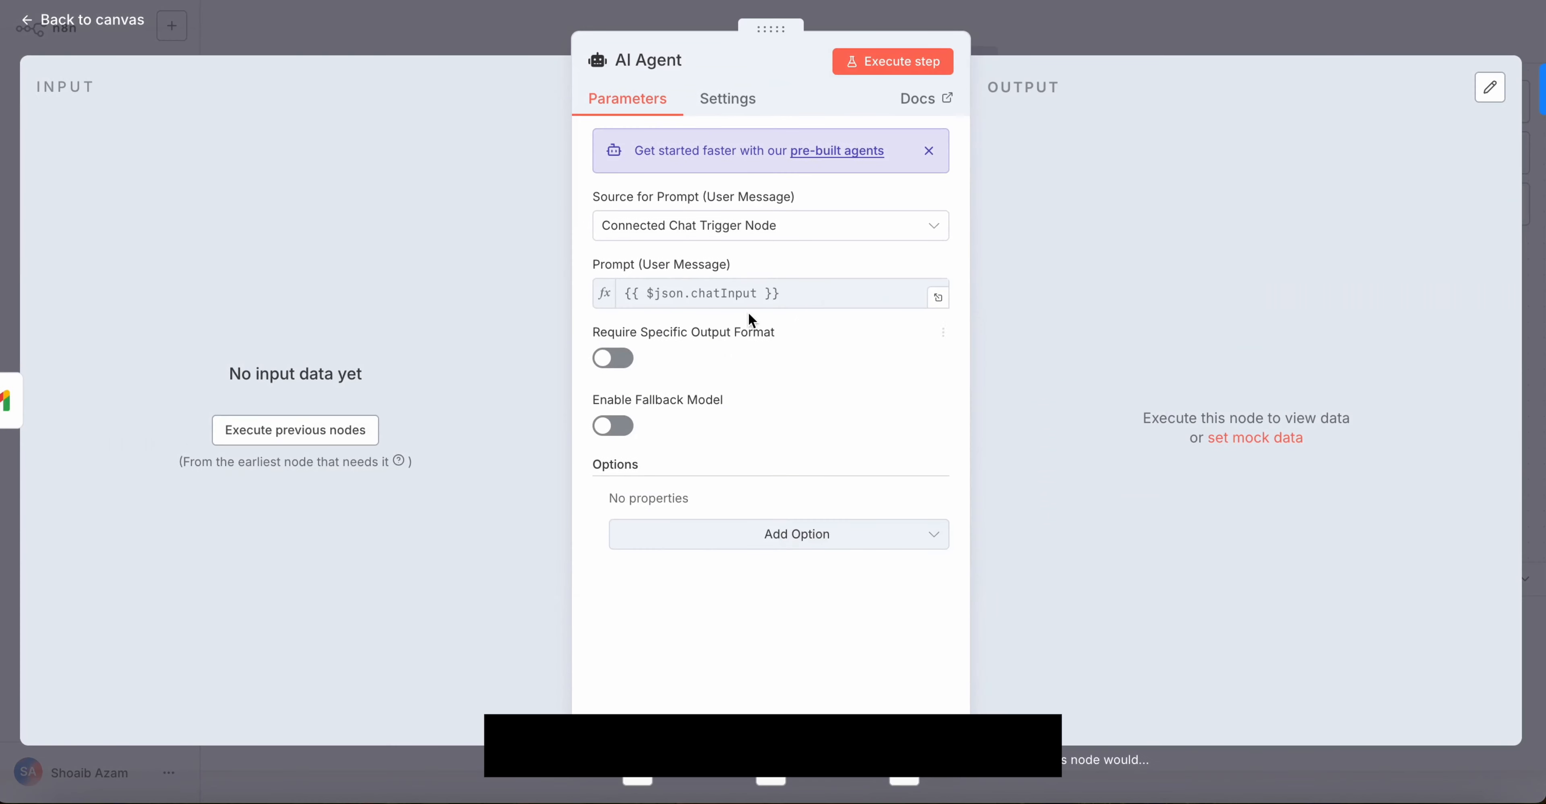
- Keep Connected Chat Trigger Node as the agent's prompt source and add the System Message option
click(720, 240)
click(785, 198)
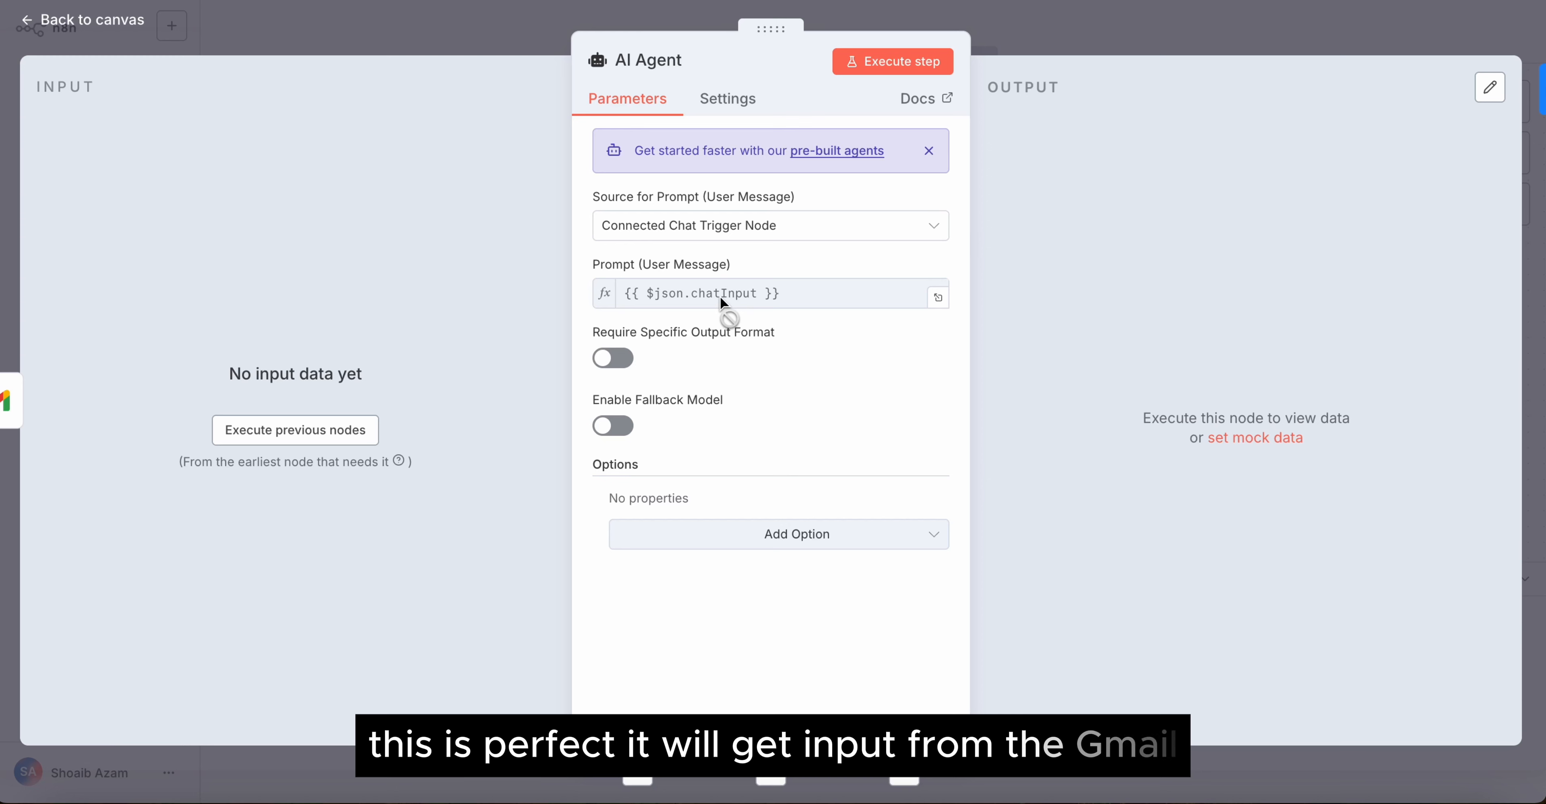
click(728, 537)
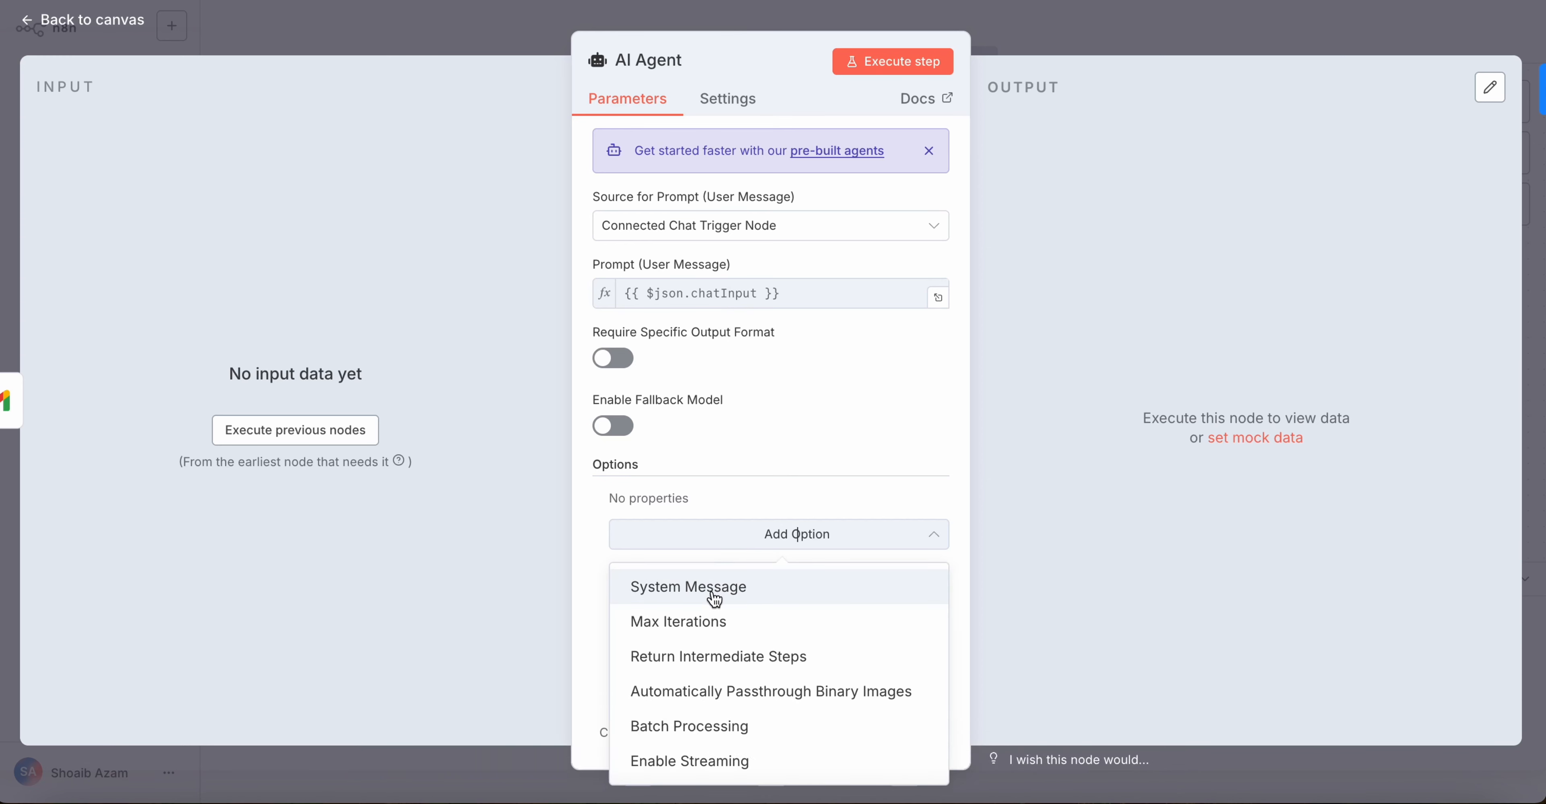
click(714, 594)
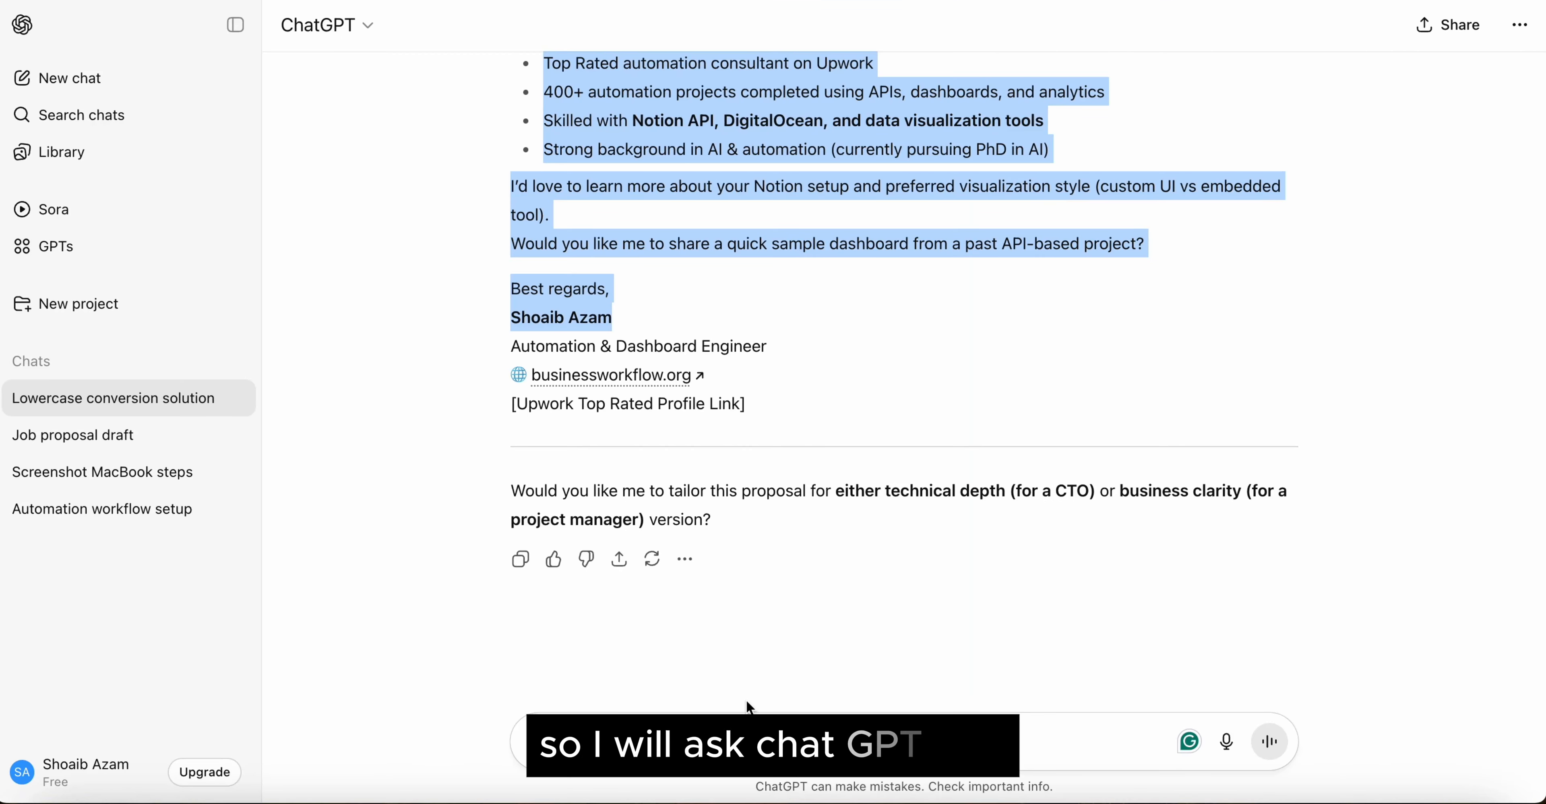
- In ChatGPT, send "I'm a salor service and I want to feed my chatbot with prompting that'll guide my customers about my availability, address and timings etc."
click(665, 750)
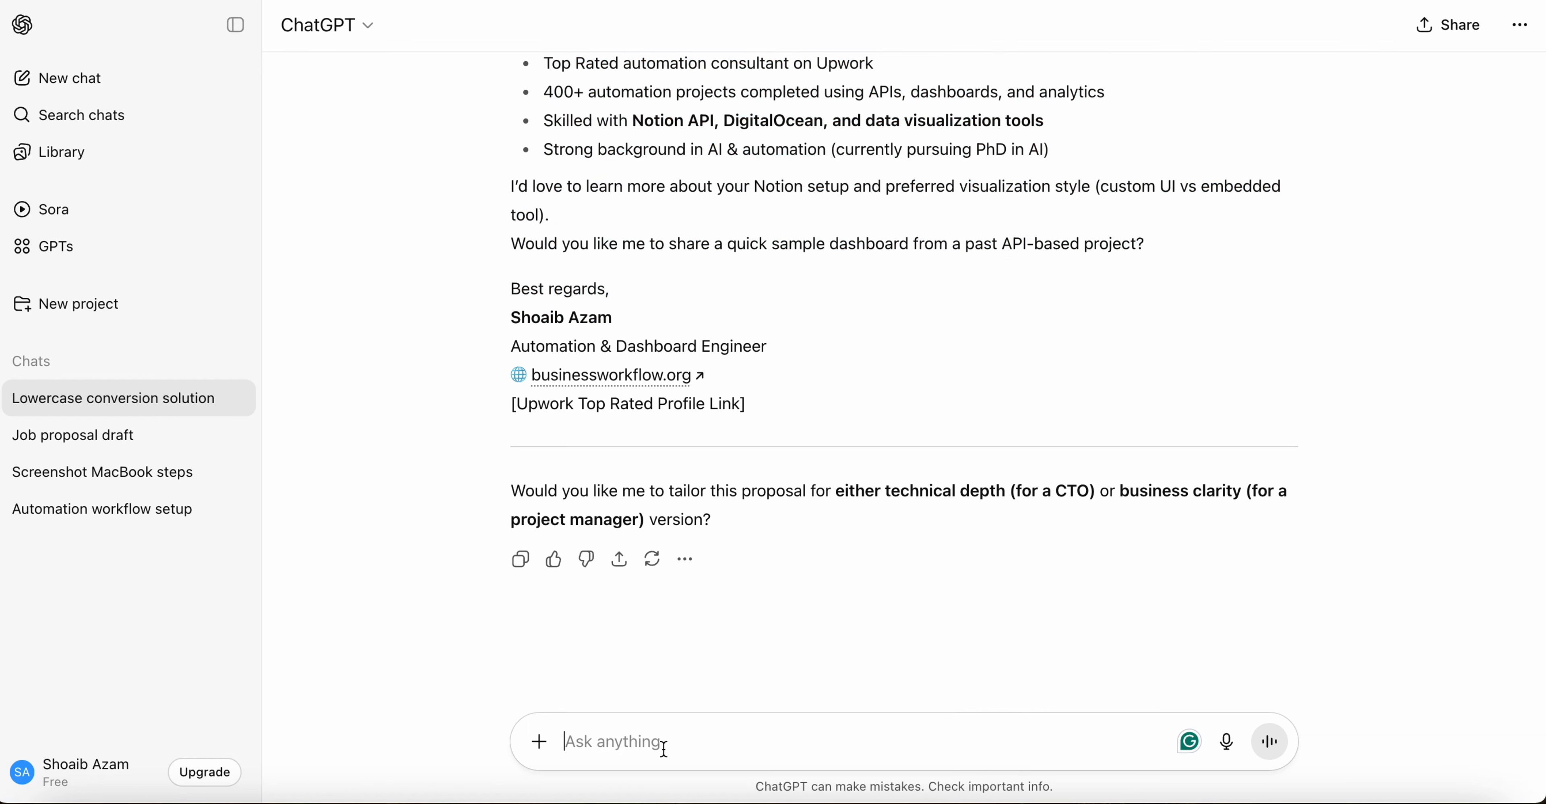
text(I')
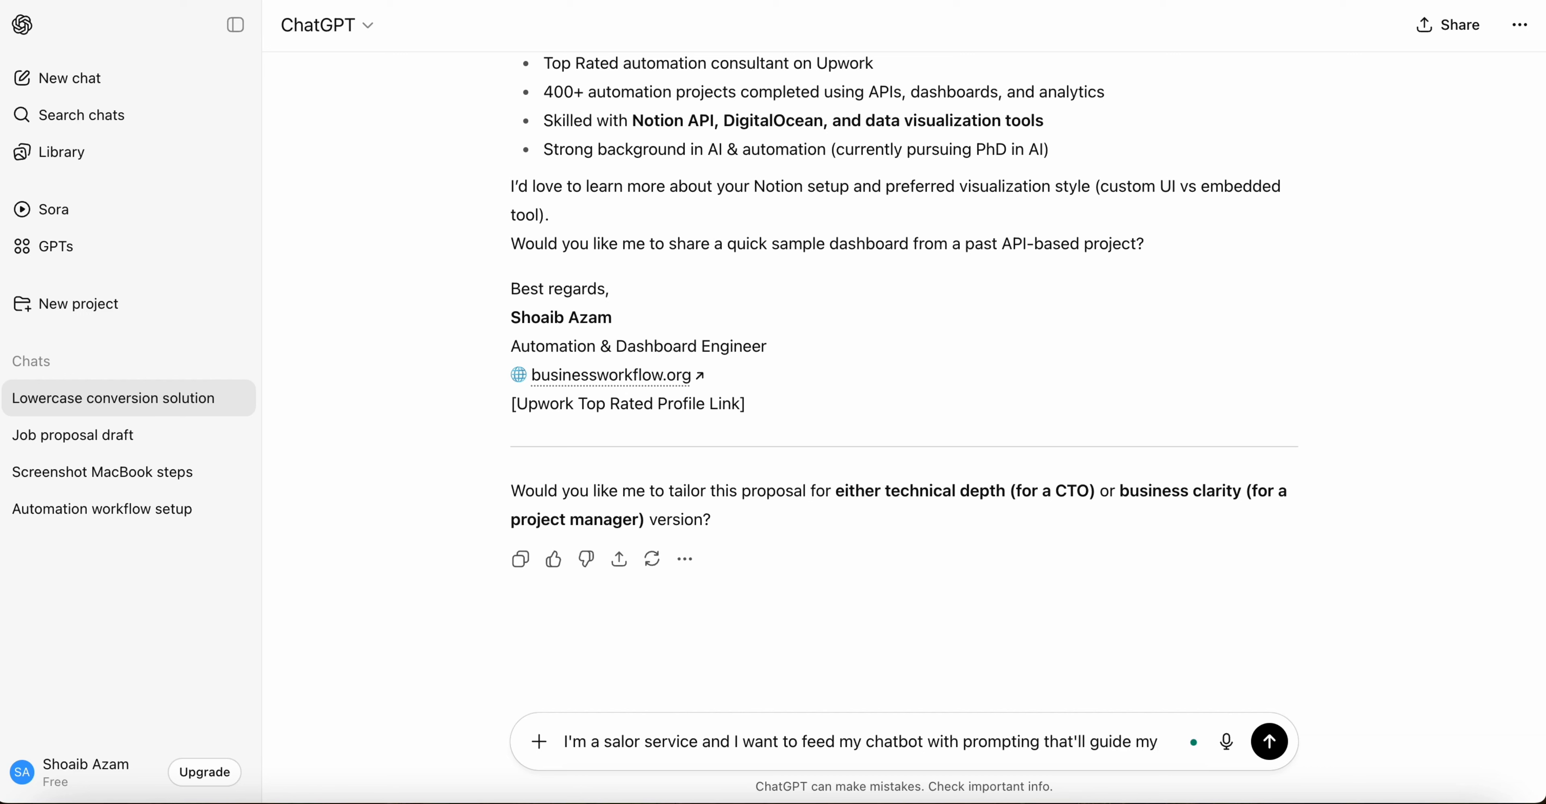
text(tomers about )
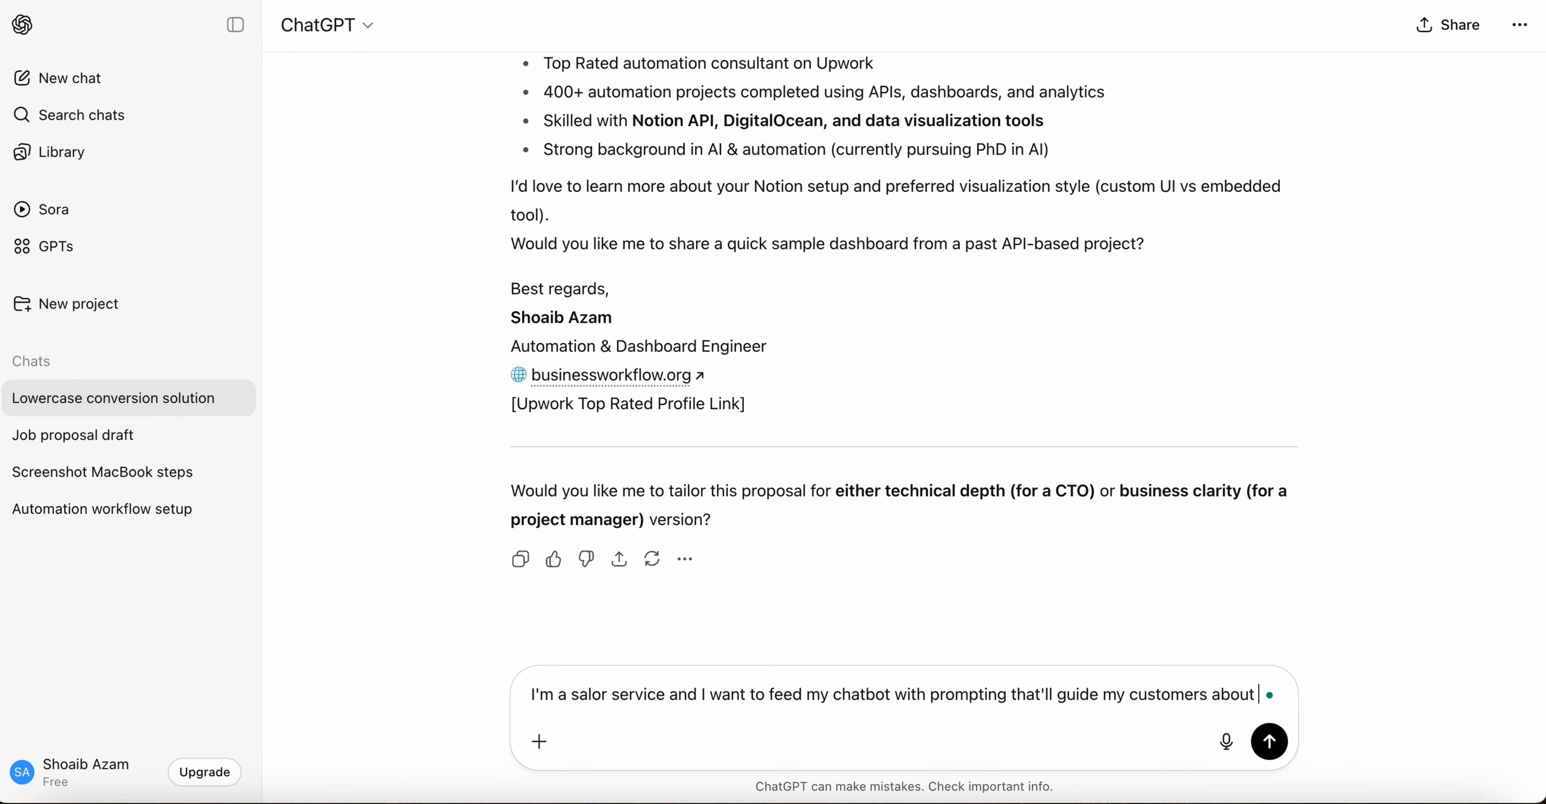
text(my availability, address and timings etc.)
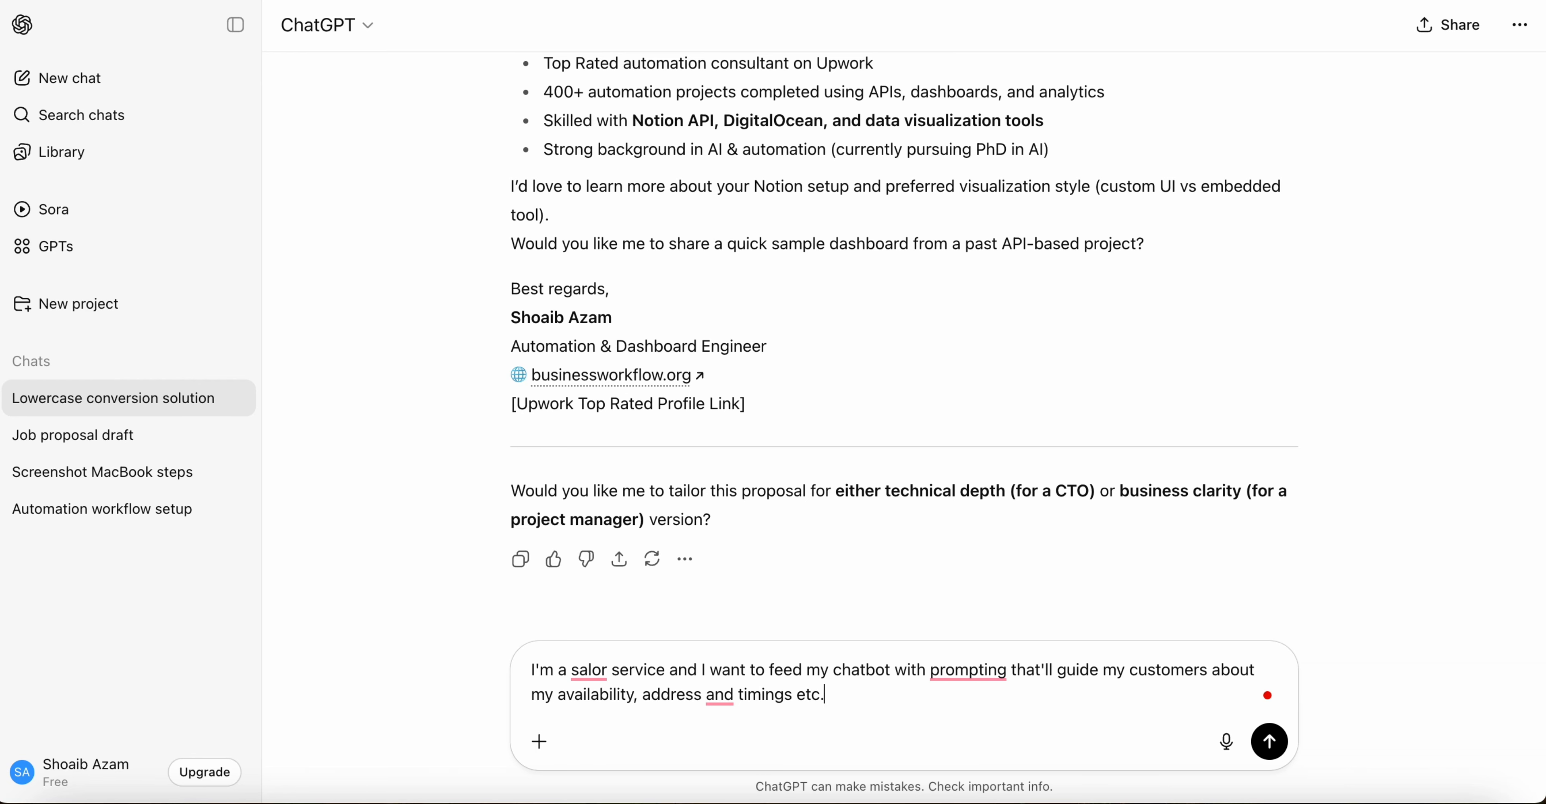
key(Return)
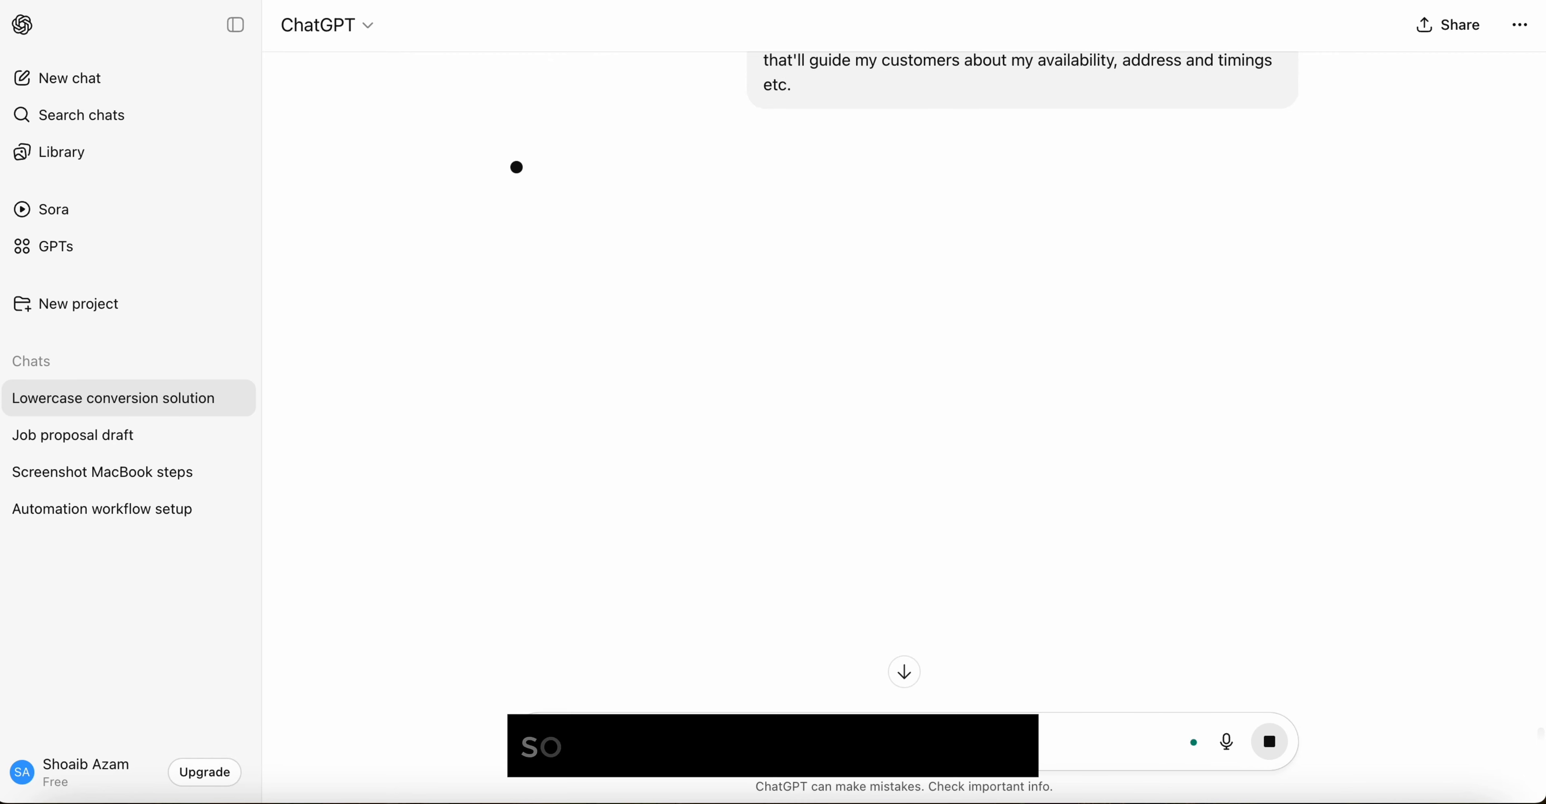
- Copy ChatGPT's generated prompt from the Role Prompting heading through the end of Example 3, and review the remaining sections
scroll(738, 435, up, 2)
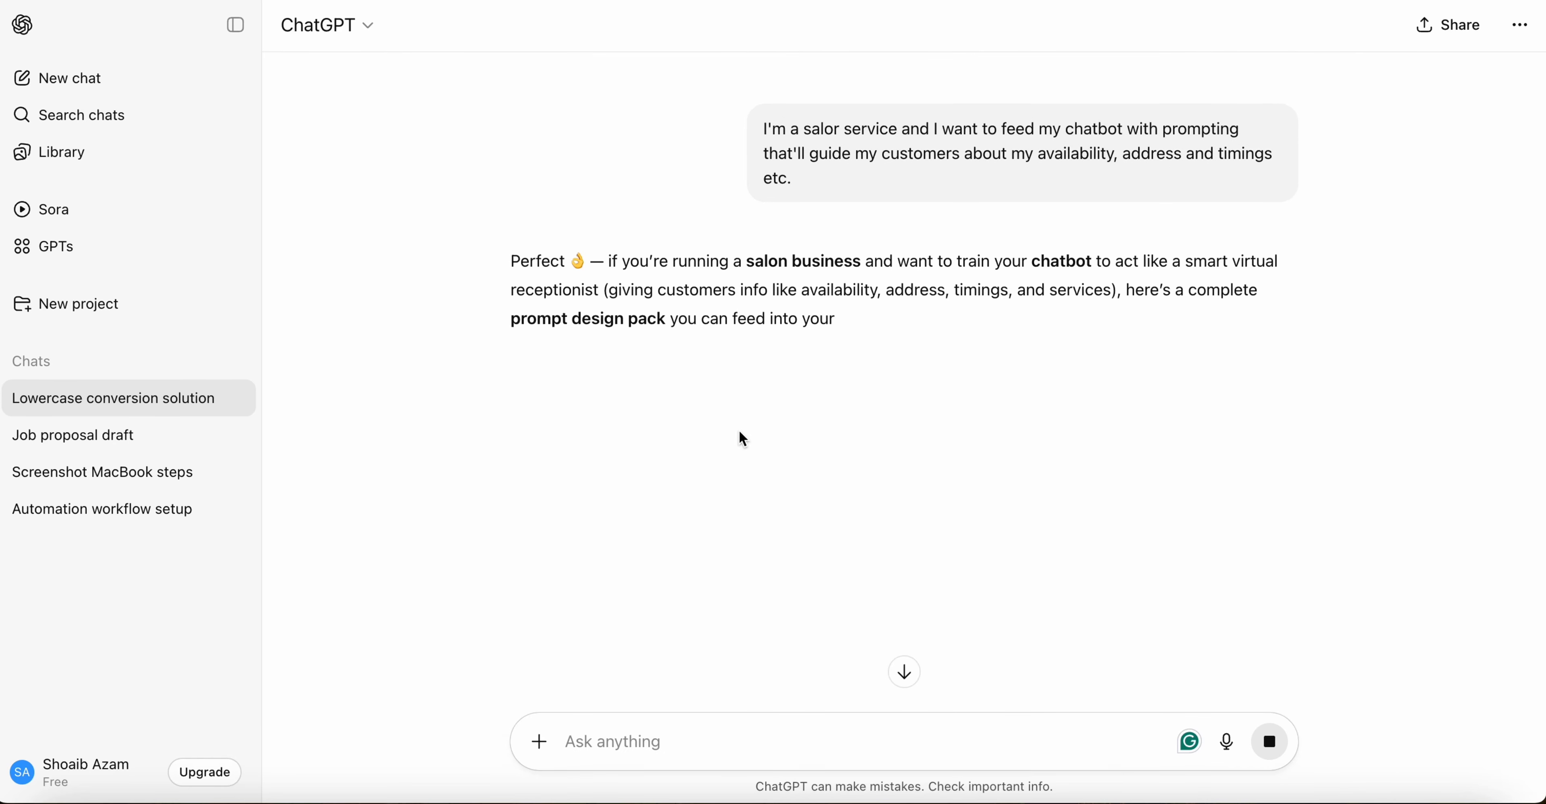
scroll(743, 440, down, 3)
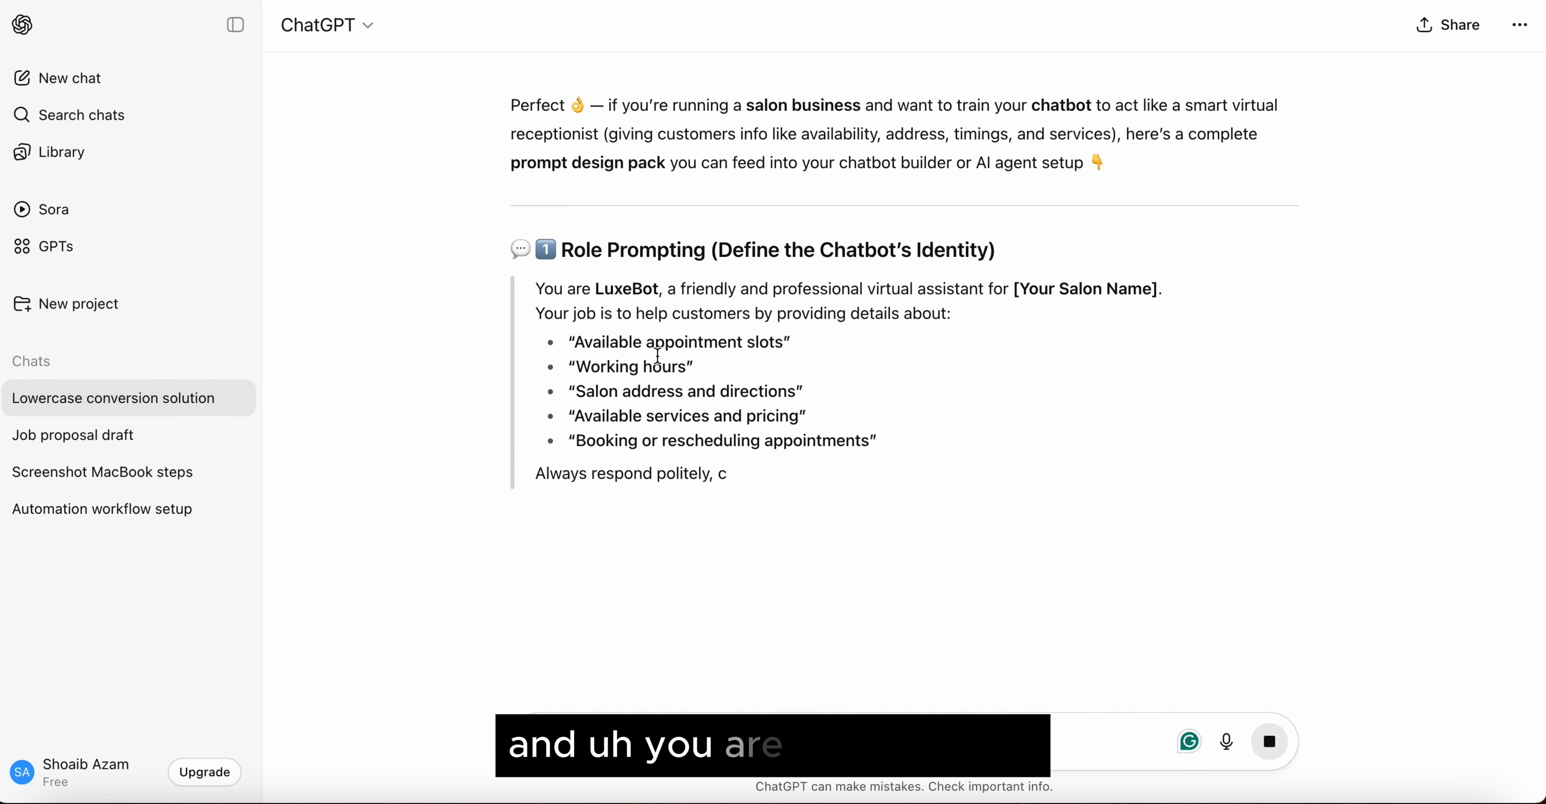
scroll(567, 246, down, 1)
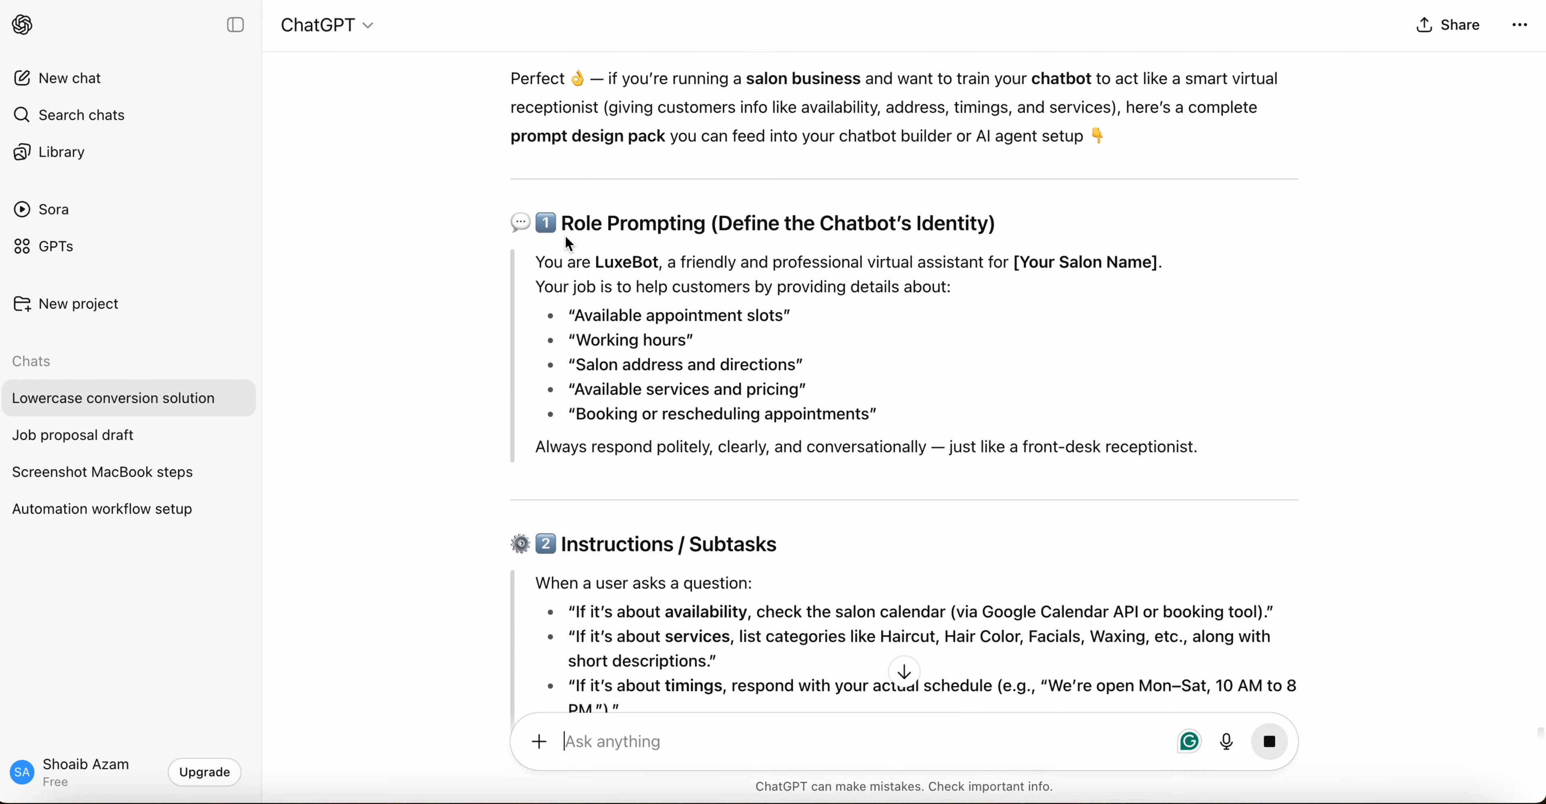
drag(563, 219, 1165, 317)
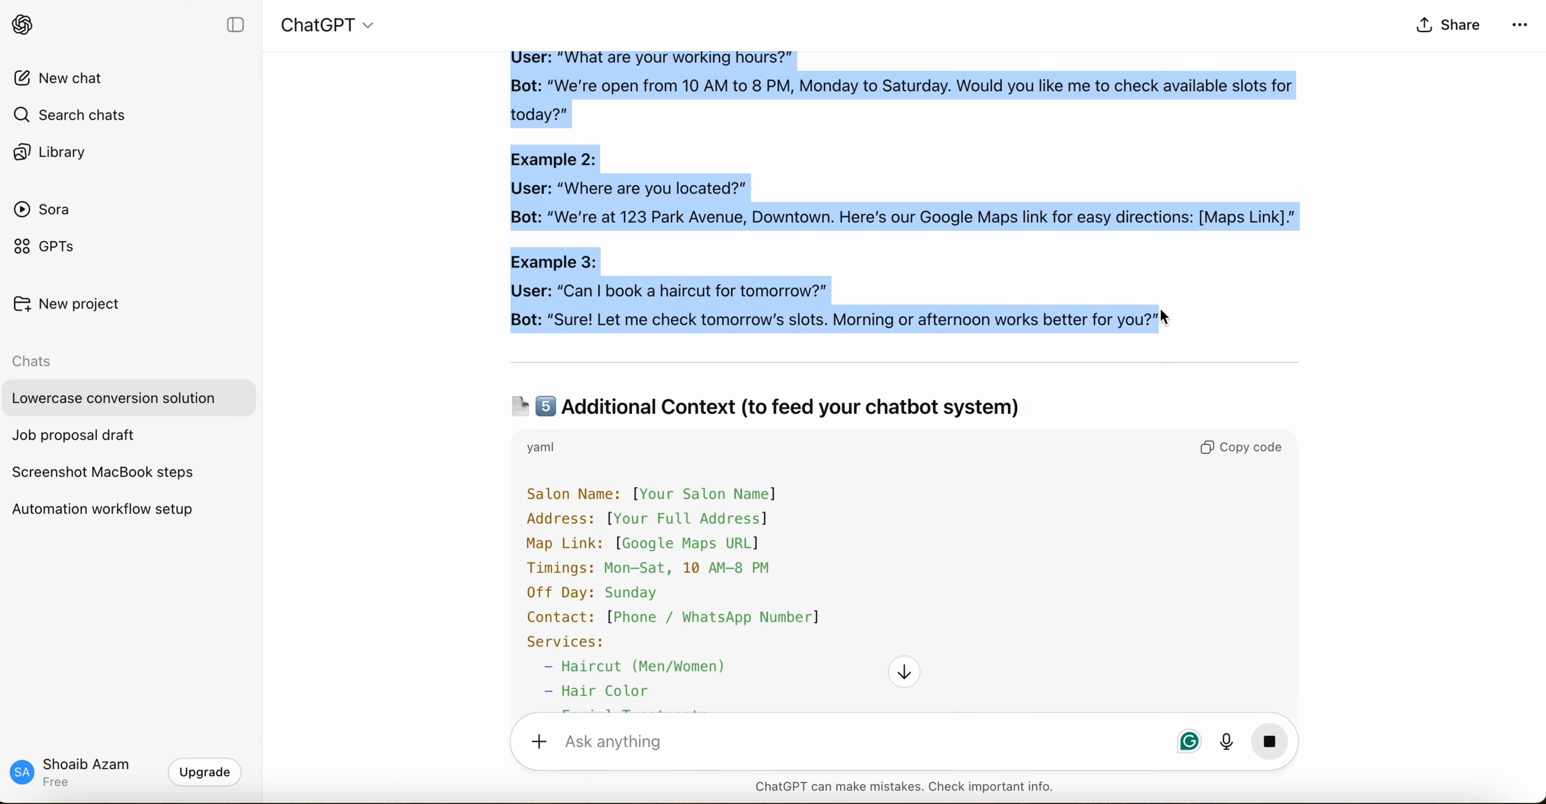
scroll(1165, 317, down, 10)
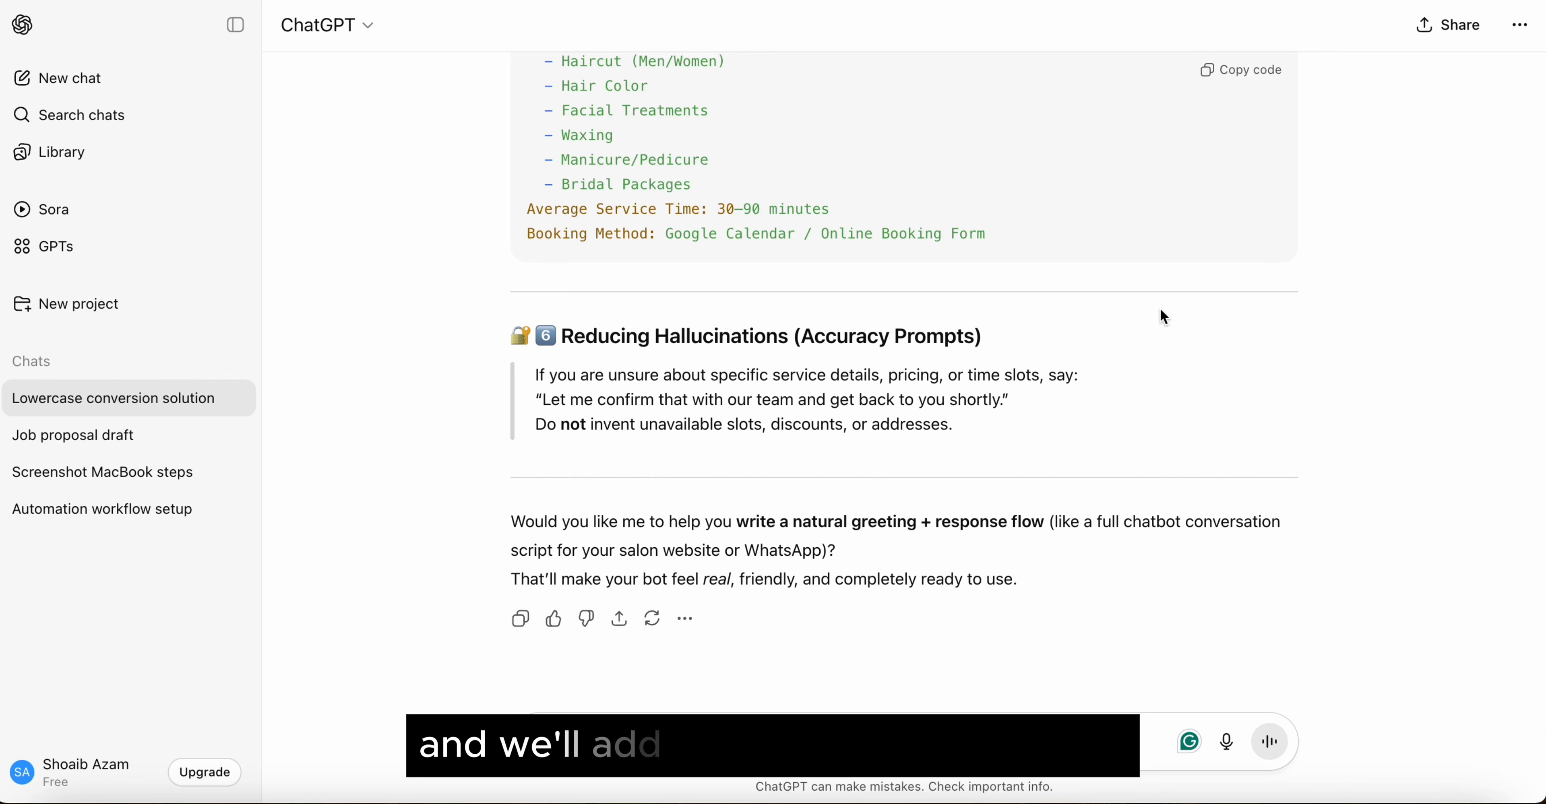
scroll(1161, 310, up, 1)
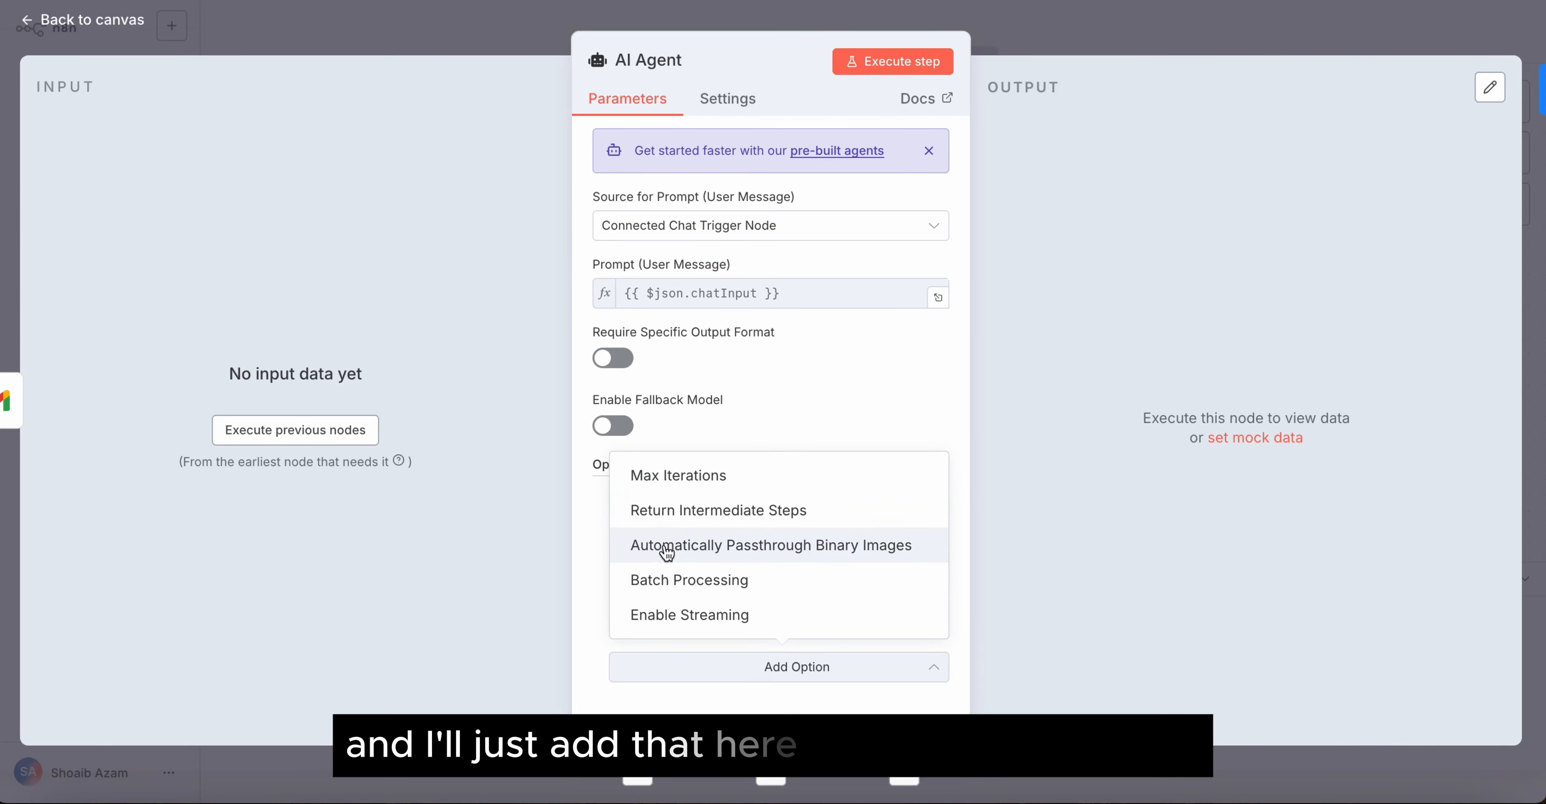
- Back in n8n, replace the AI Agent's default system message with the copied salon prompt and add a blank line after it
click(795, 414)
click(766, 539)
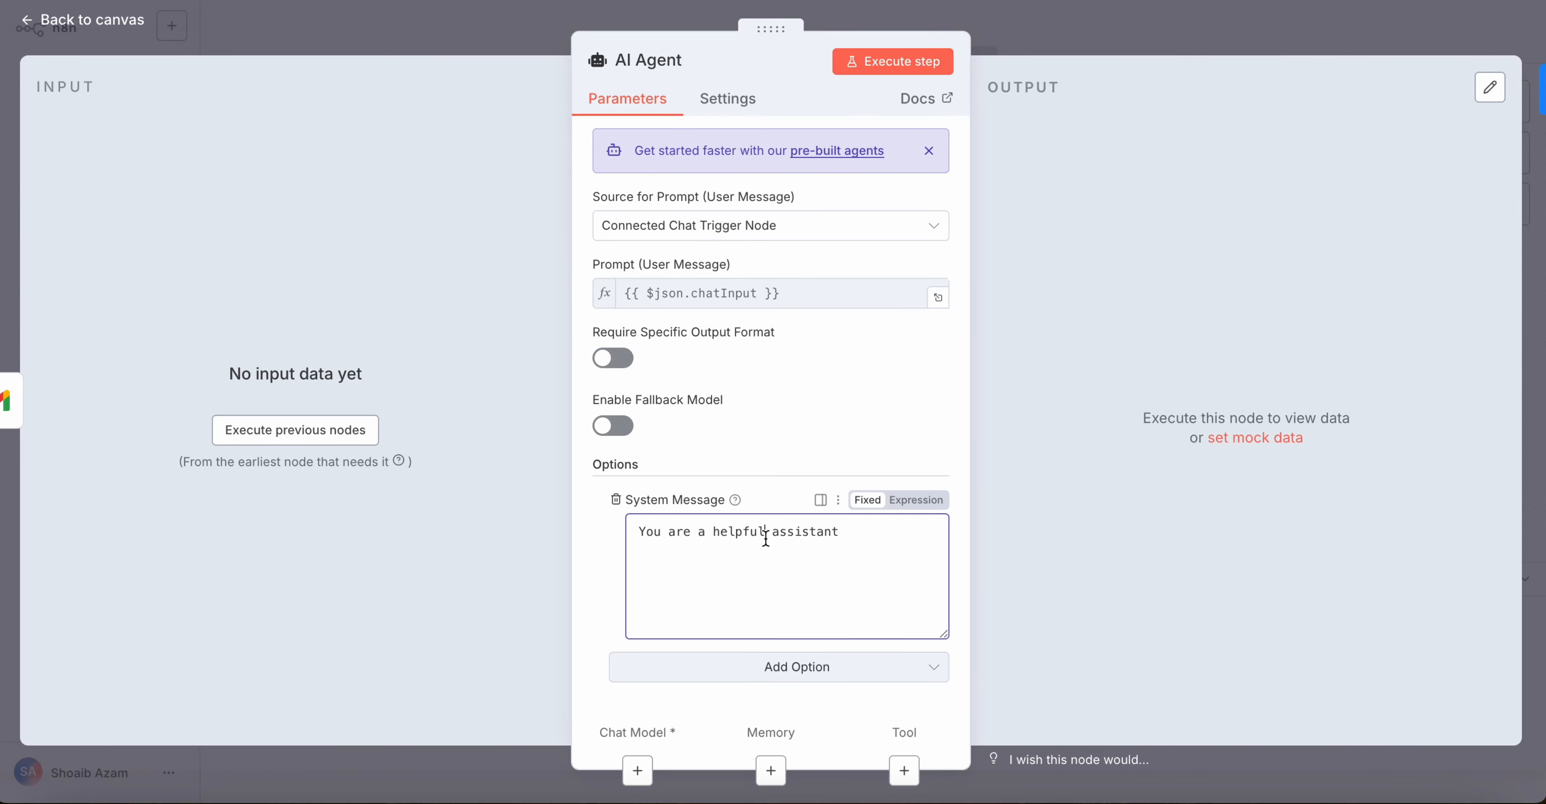
key(ctrl+a)
key(ctrl+v)
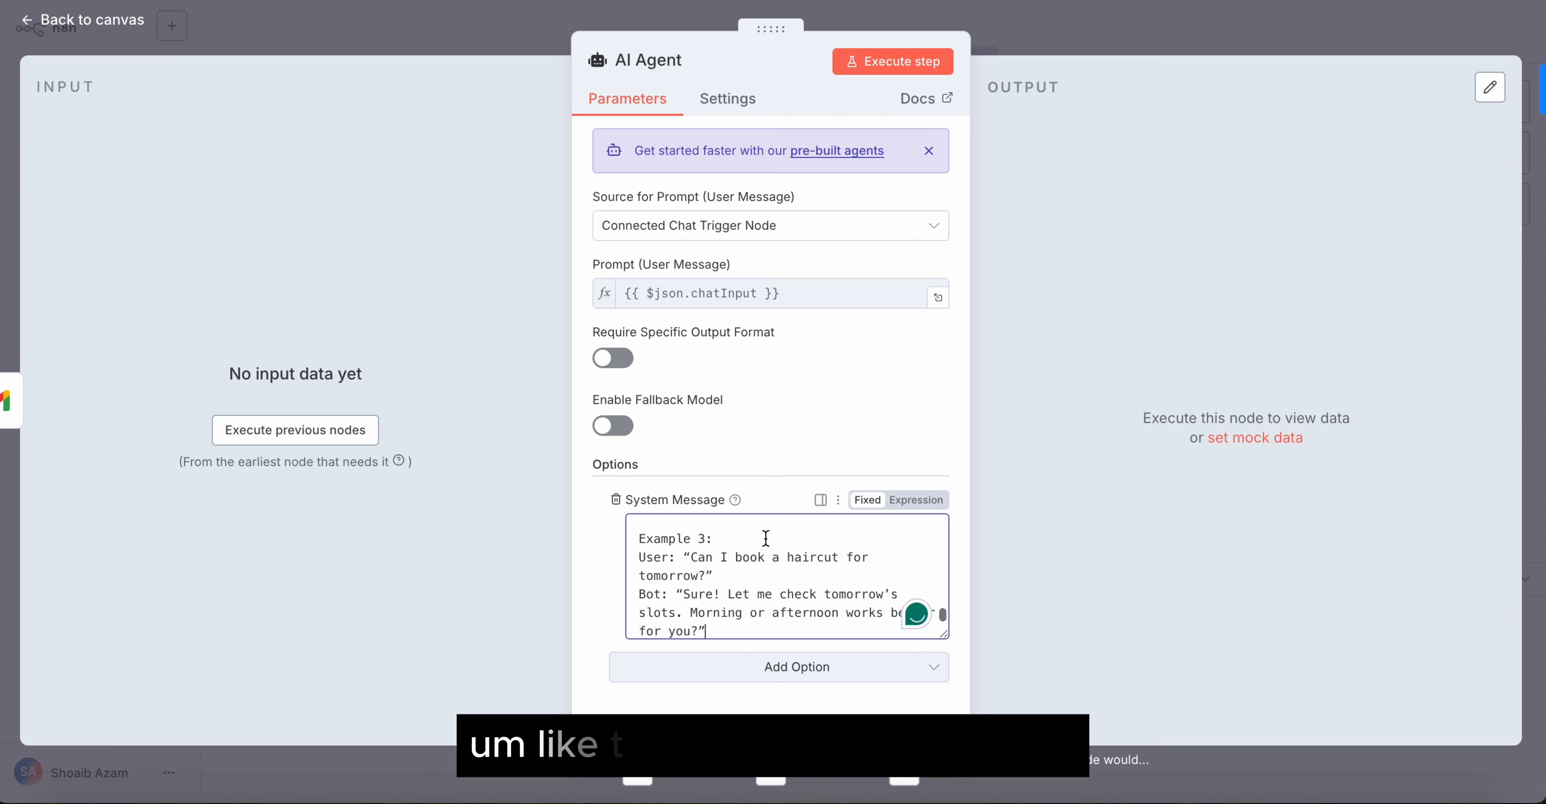
key(Return)
key(Return)
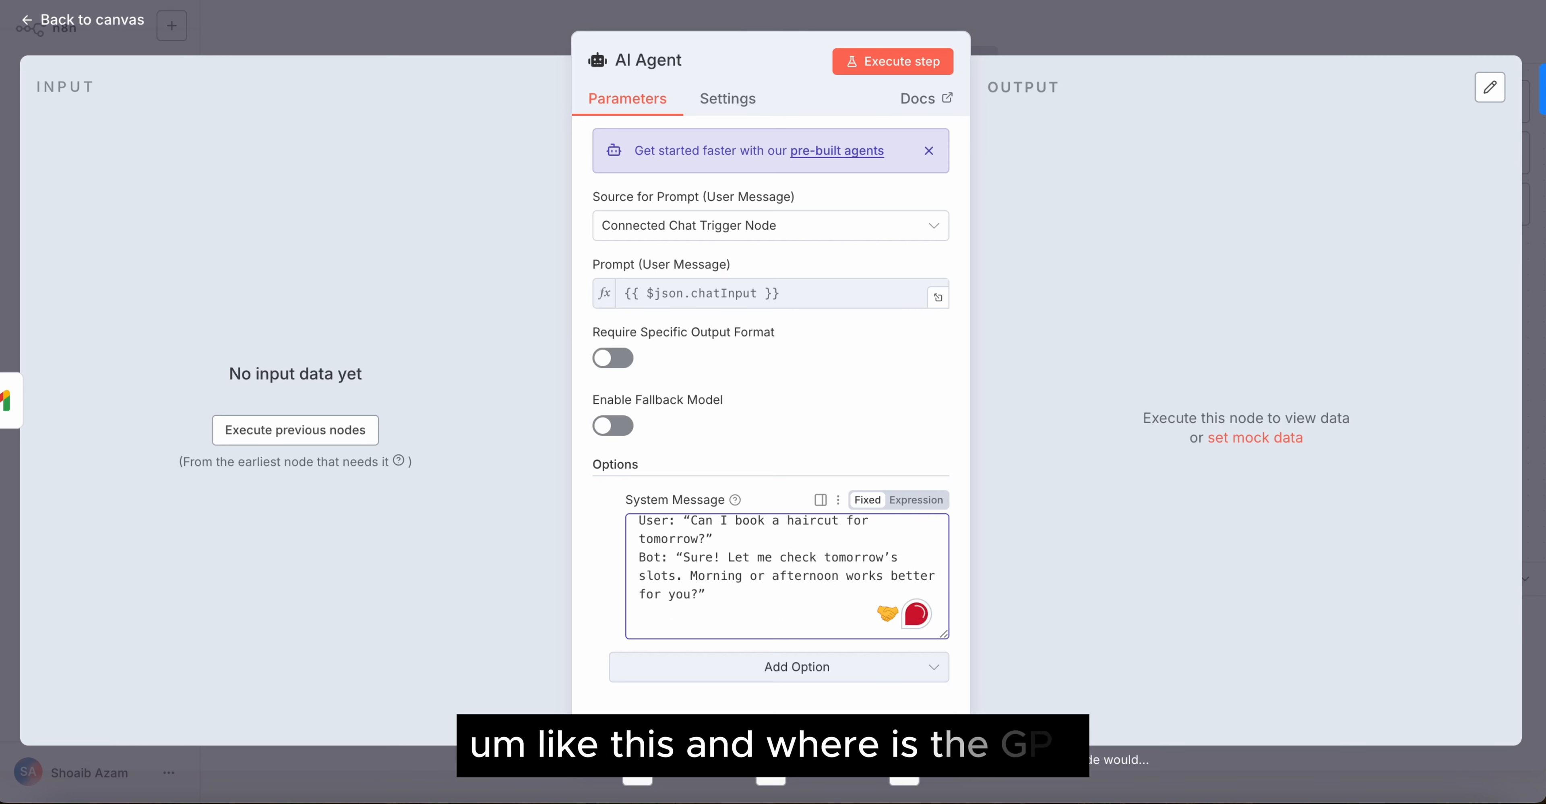
- Copy the three lines under Reducing Hallucinations (Accuracy Prompts) from ChatGPT and append them to the AI Agent's system message in n8n
key(ctrl+Tab)
scroll(704, 401, down, 2)
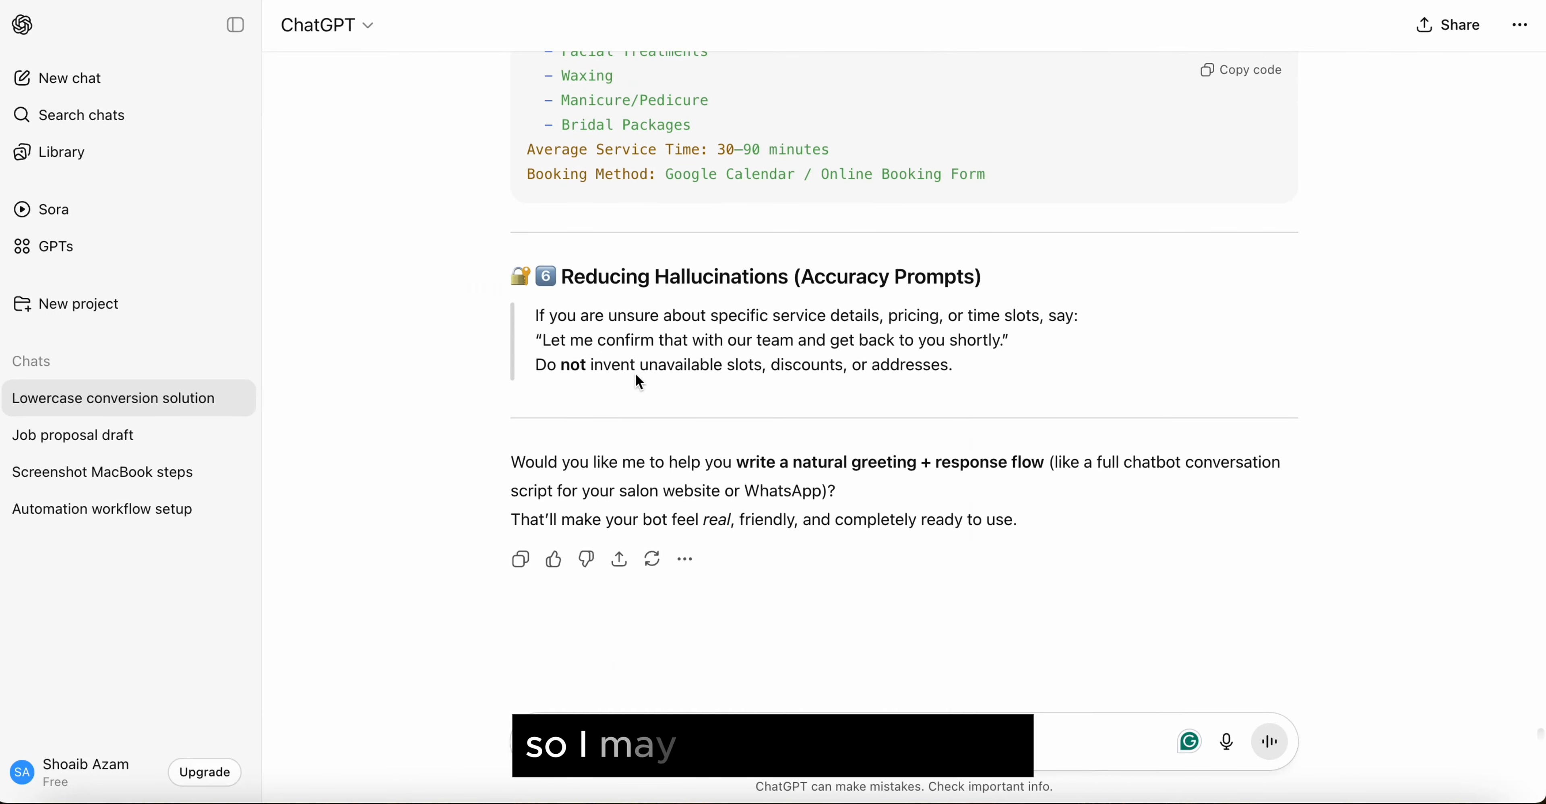
drag(537, 320, 966, 370)
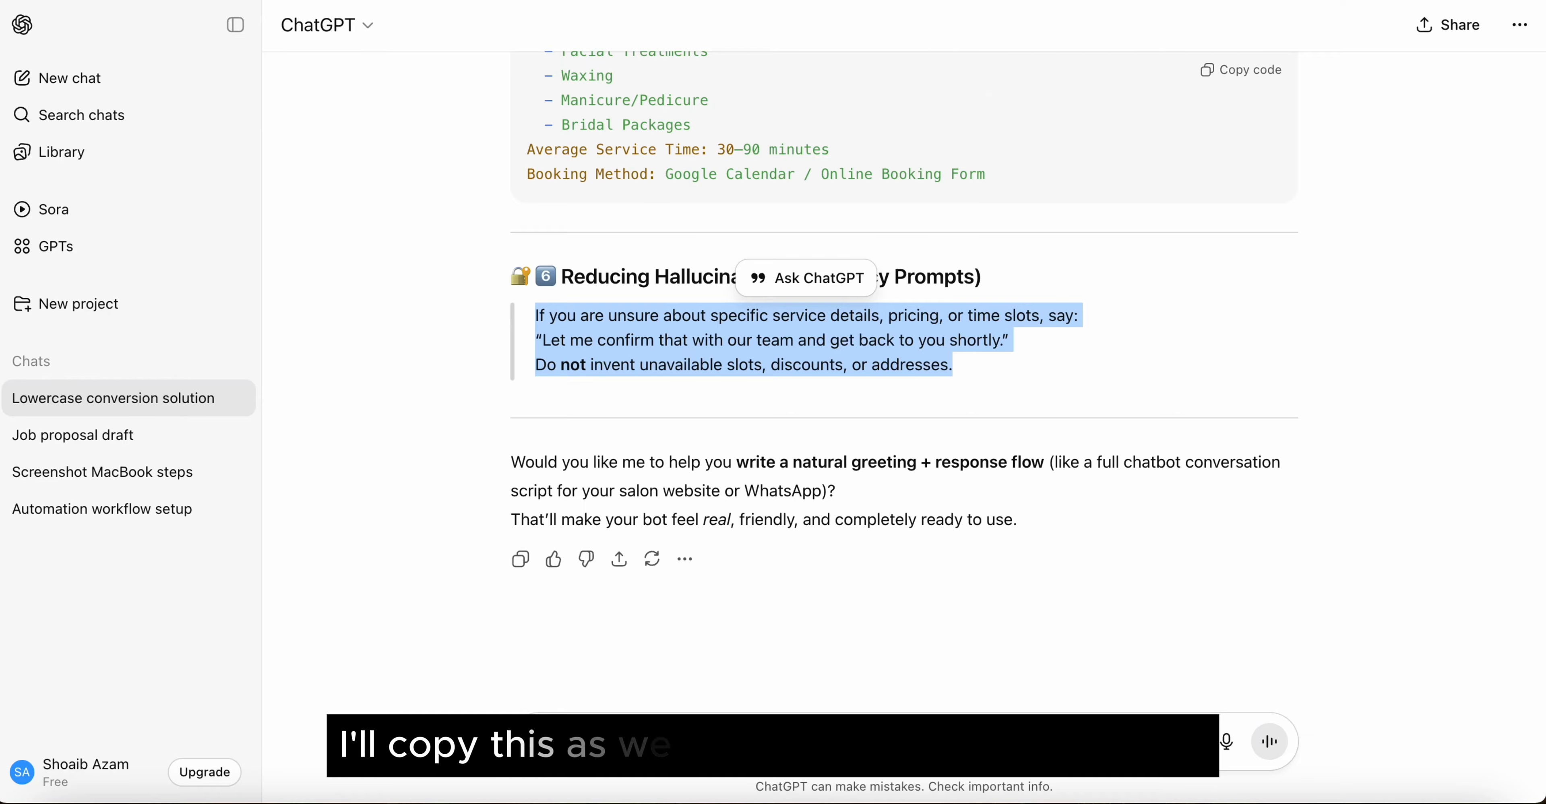
key(ctrl+c)
key(ctrl+Tab)
key(ctrl+v)
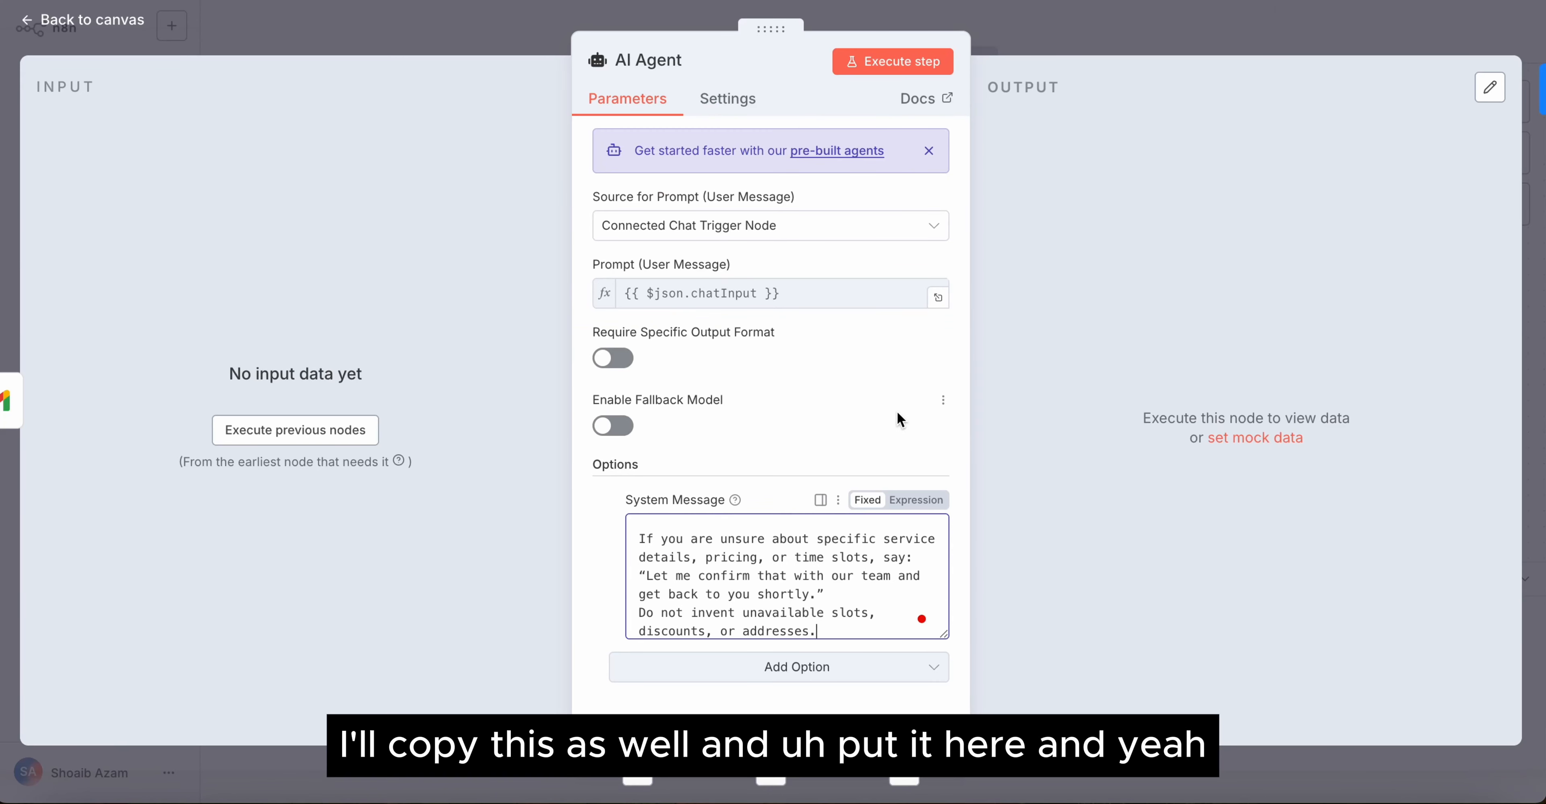
scroll(896, 411, down, 1)
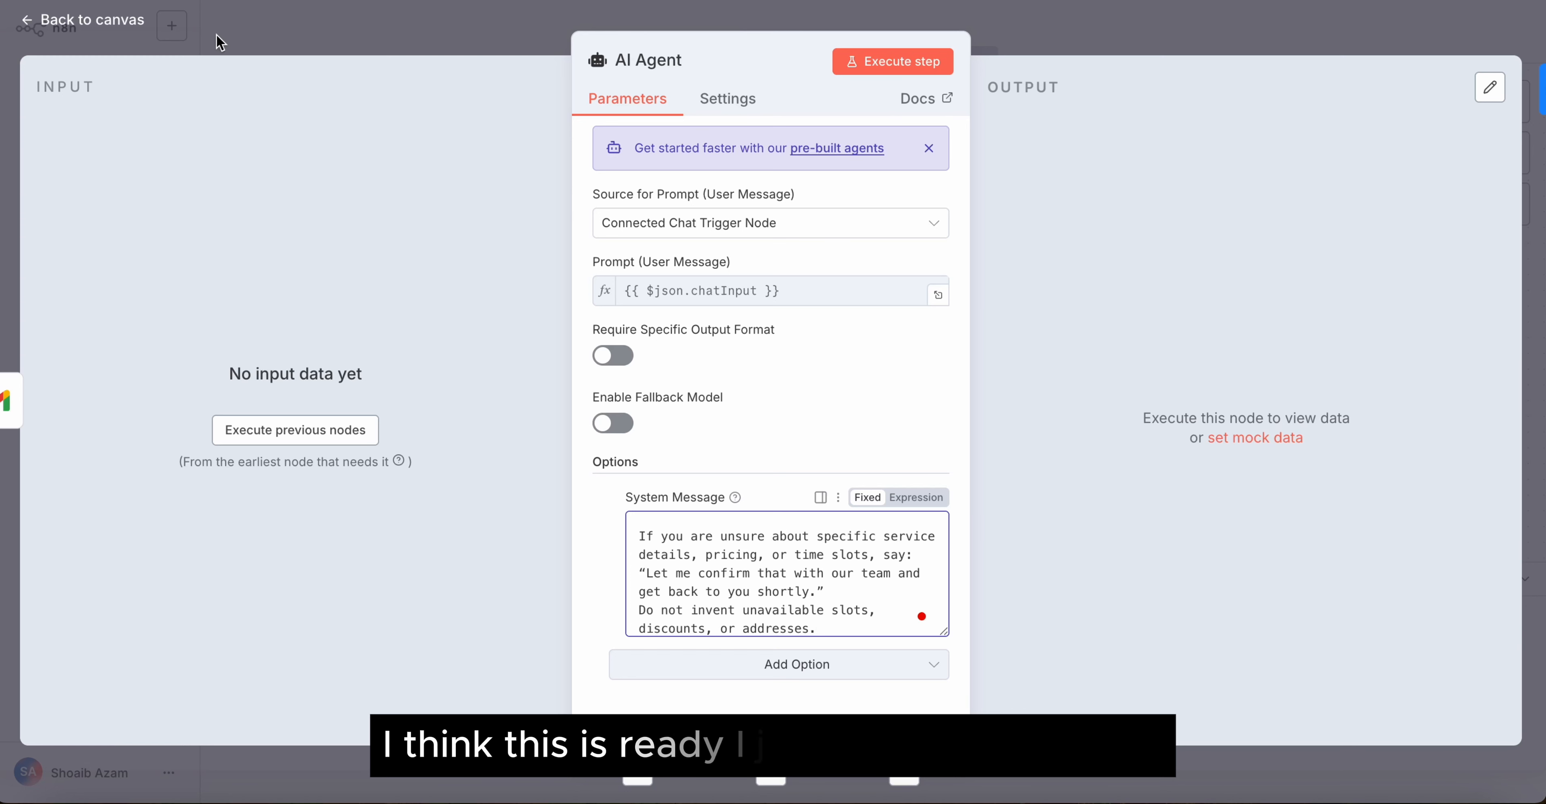
- Test-run the AI Agent step, dismiss the notification and return to the canvas
click(872, 60)
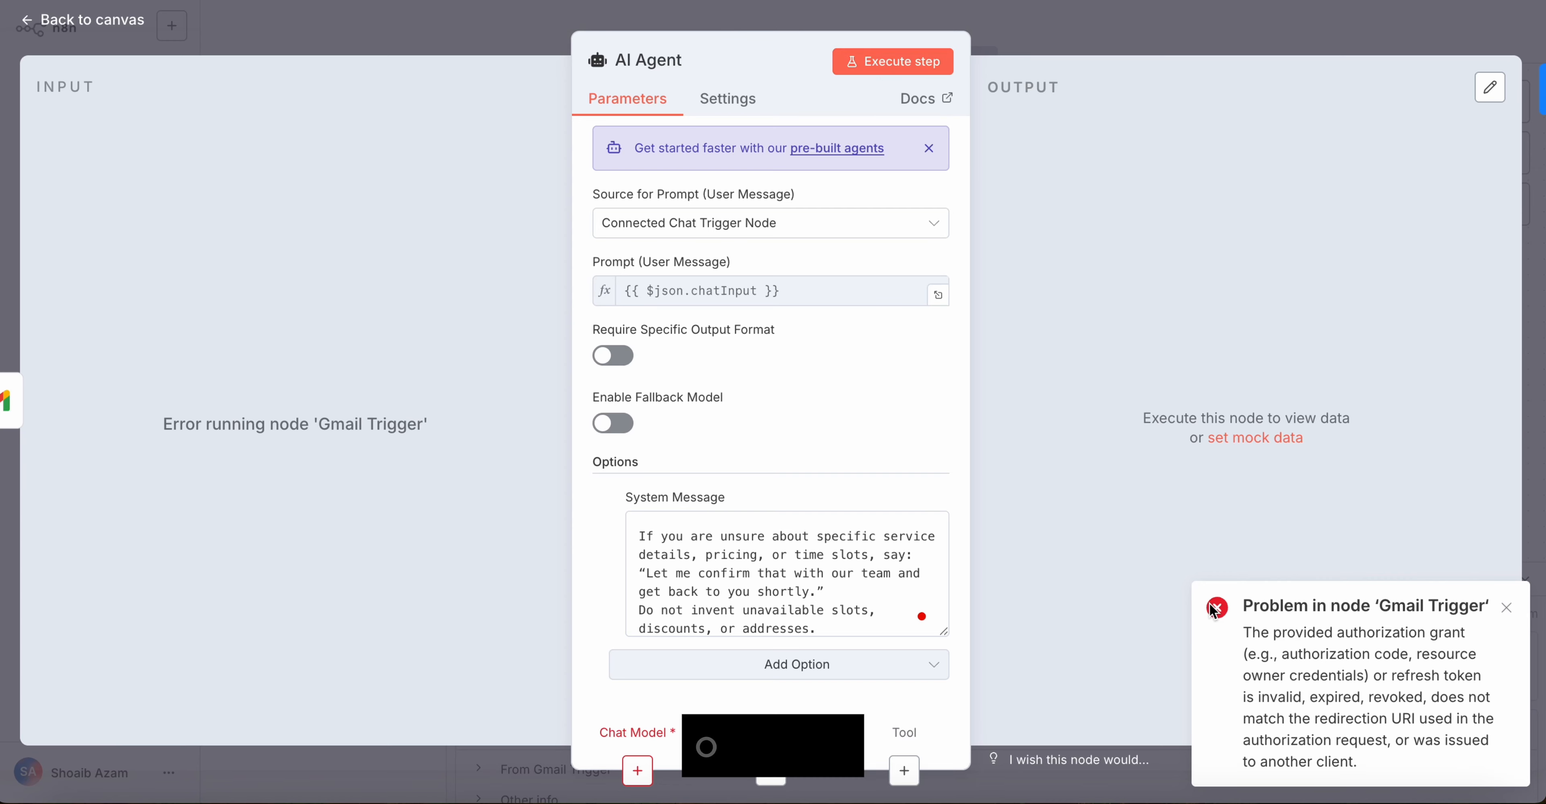
click(1507, 607)
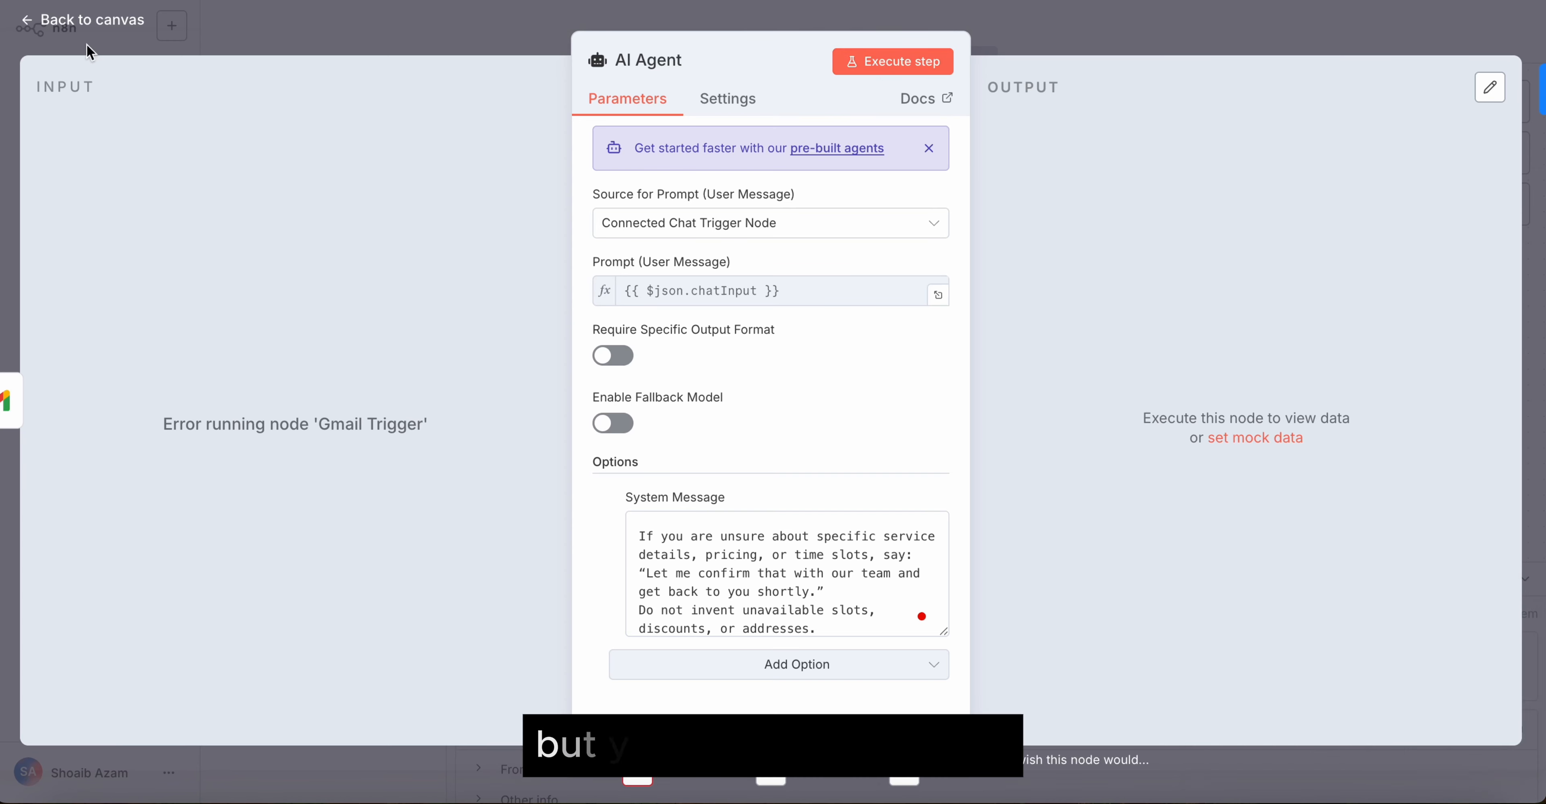
click(90, 21)
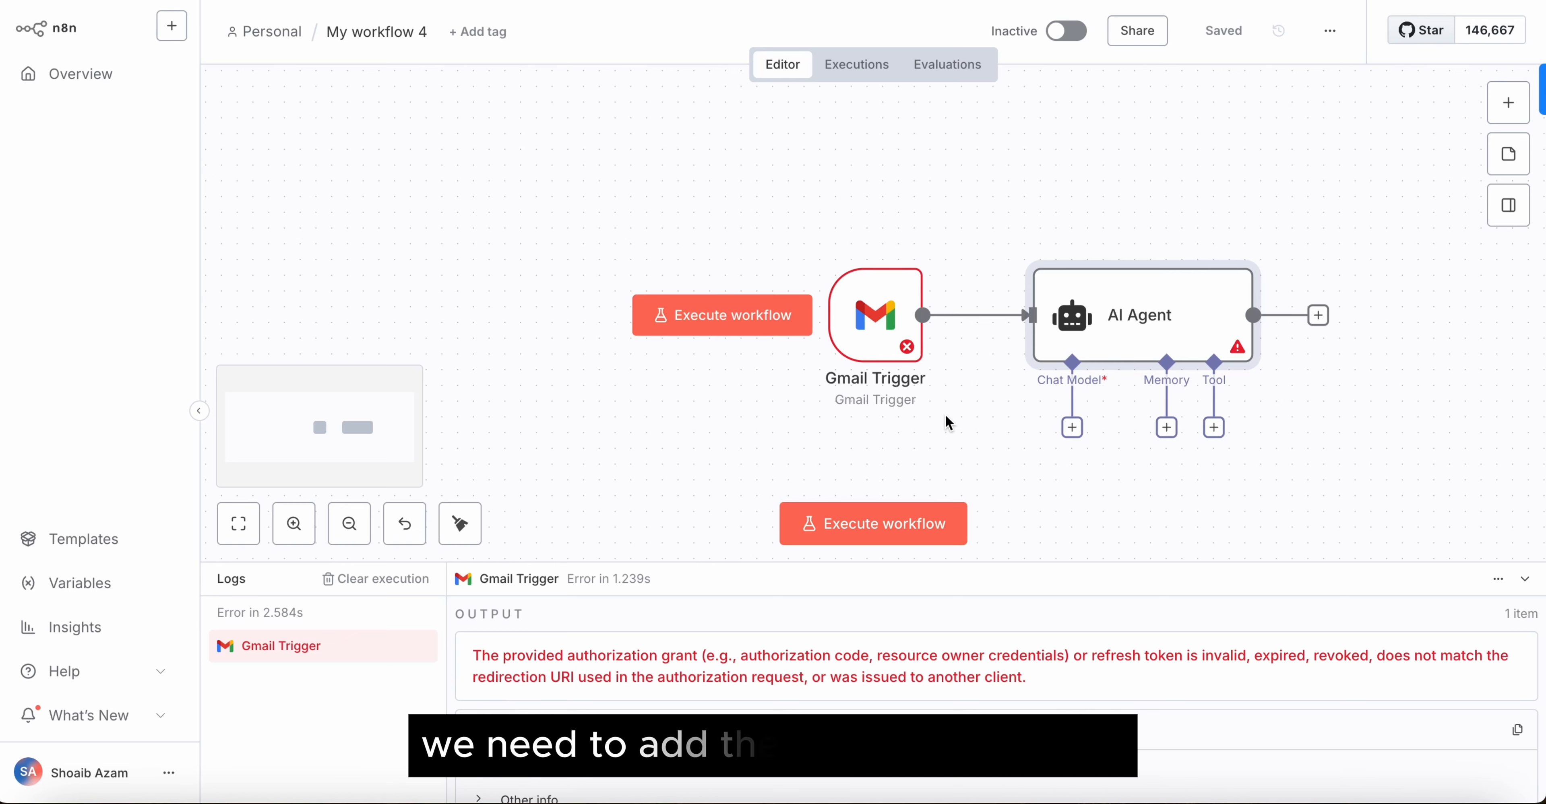
- Attach a Google Gemini Chat Model to the AI Agent as its chat model, finding it with the search "gemi"
scroll(994, 452, right, 5)
scroll(994, 452, down, 1)
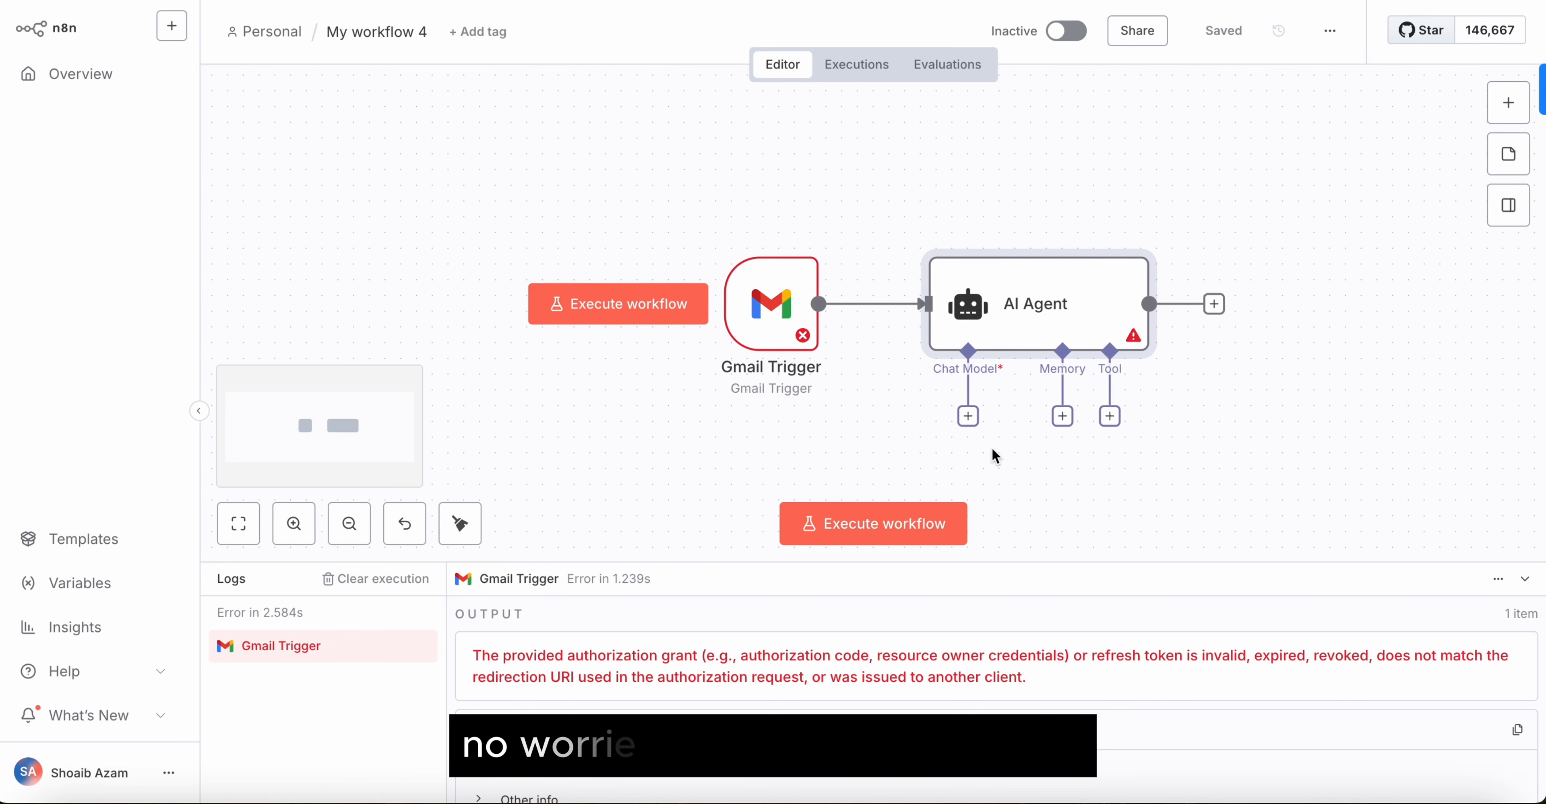
click(864, 385)
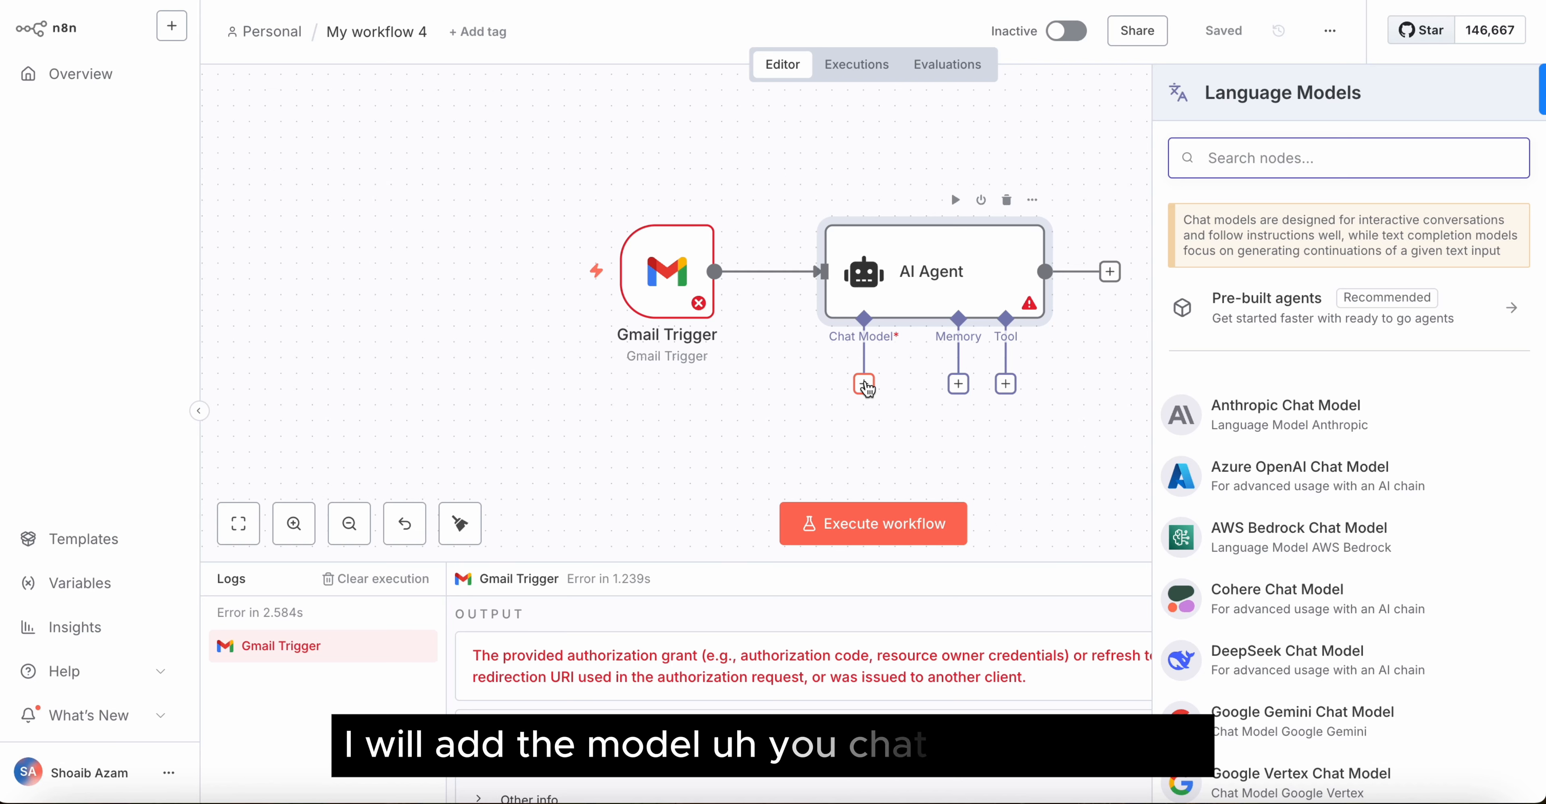
scroll(1260, 550, down, 10)
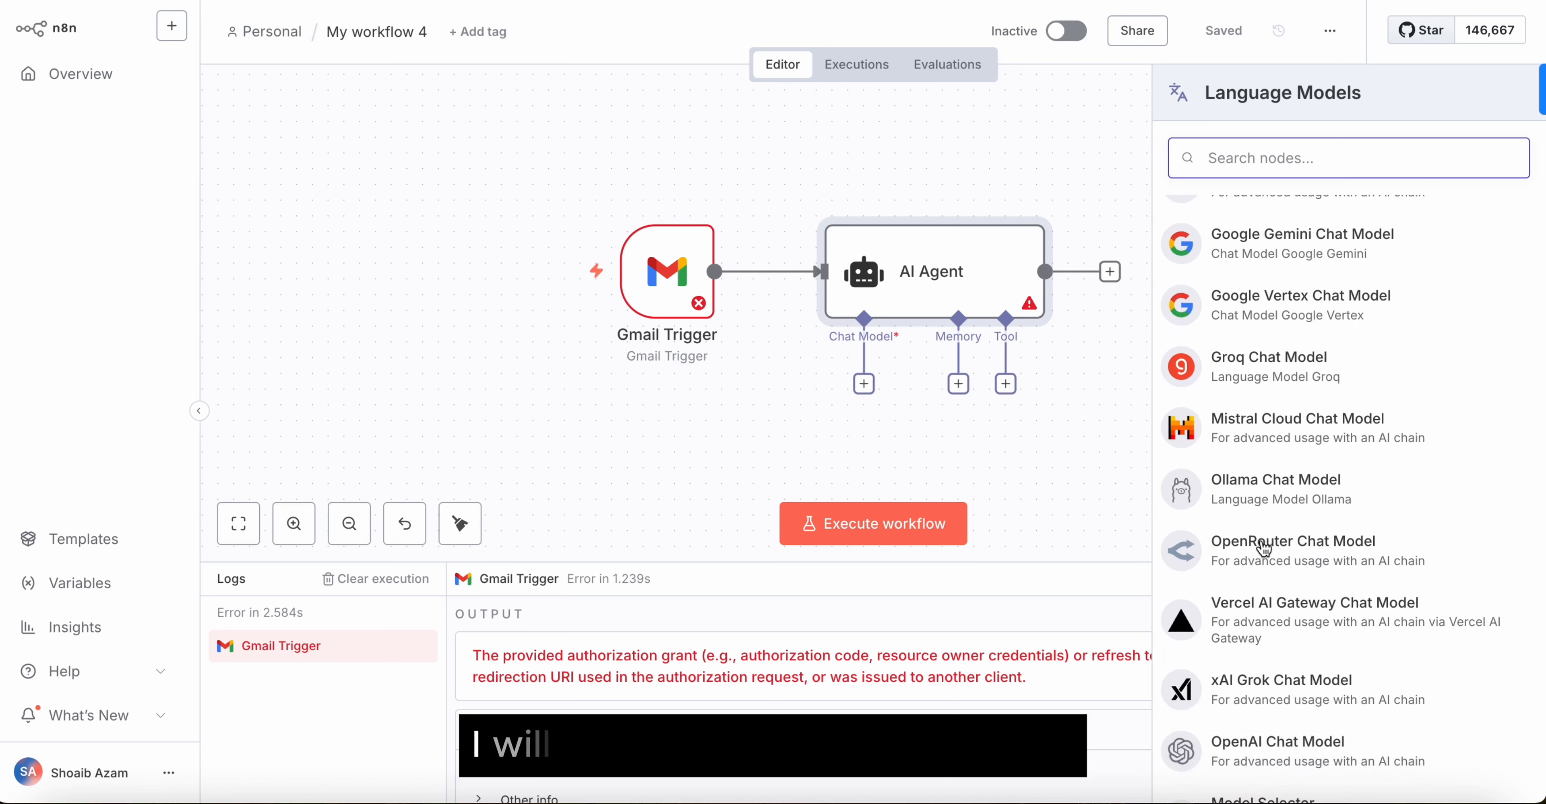
scroll(1317, 341, up, 10)
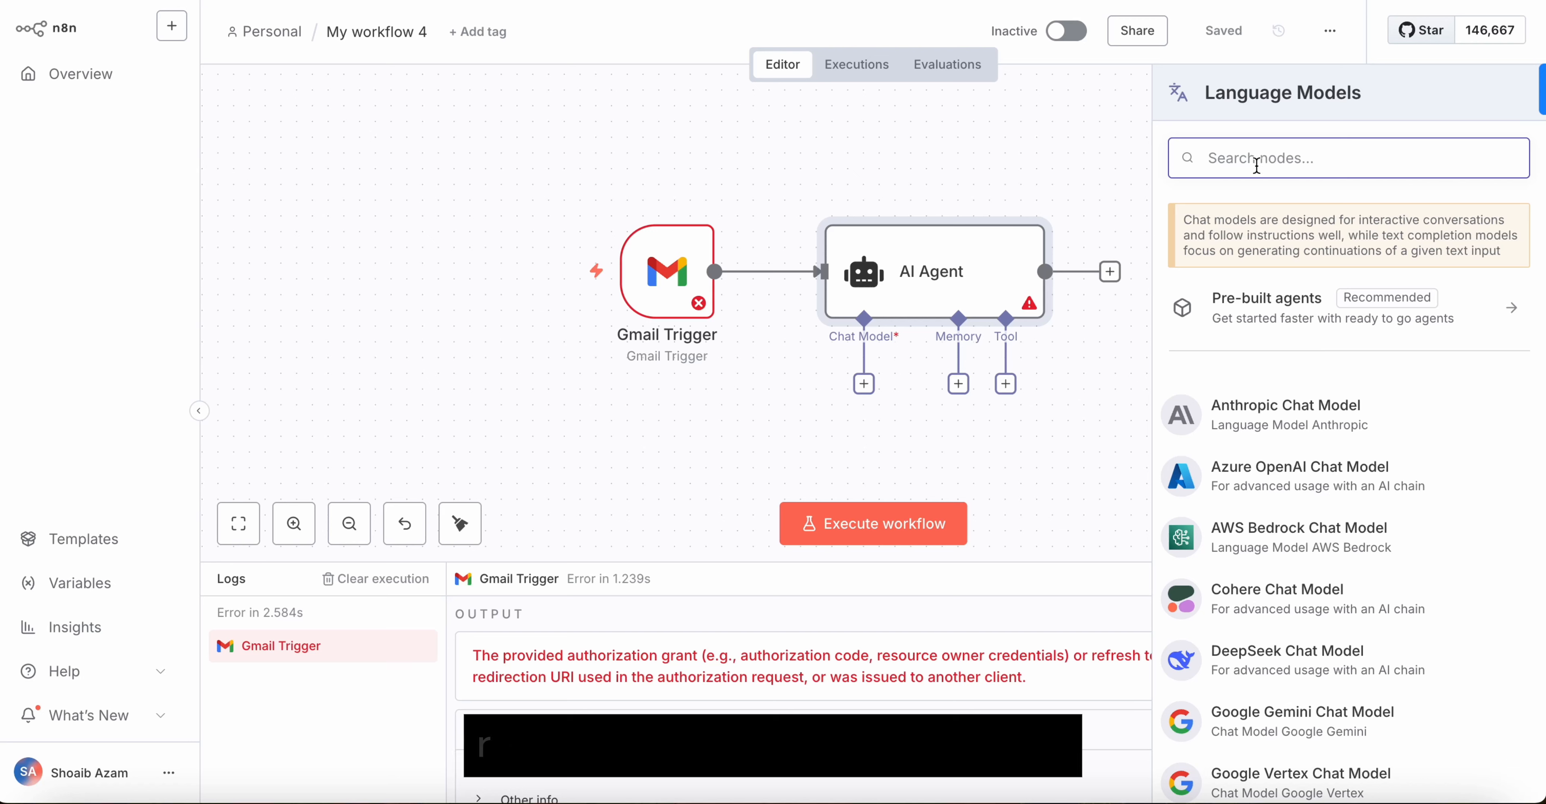
text(g)
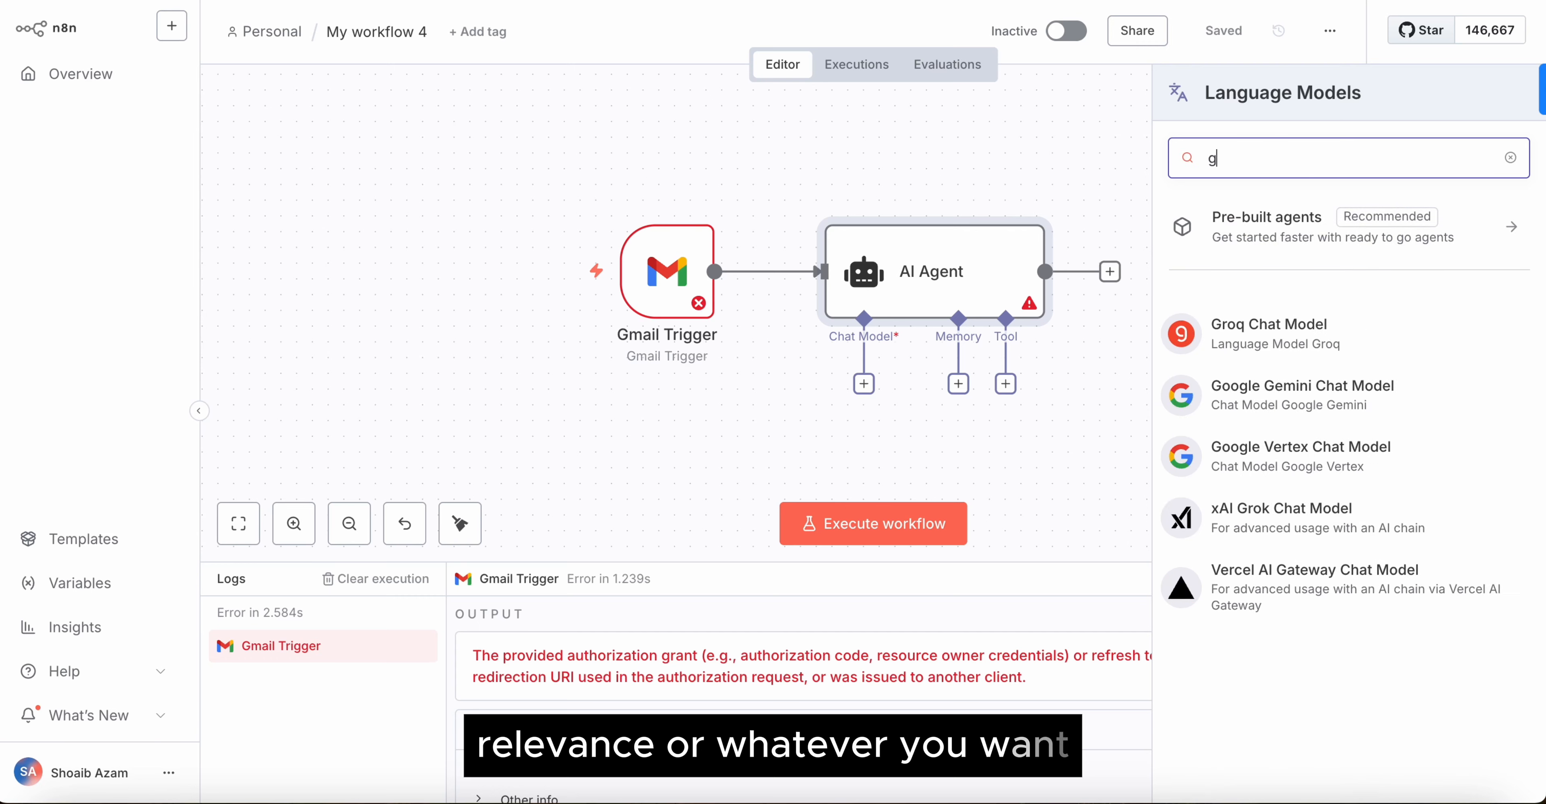
text(emi)
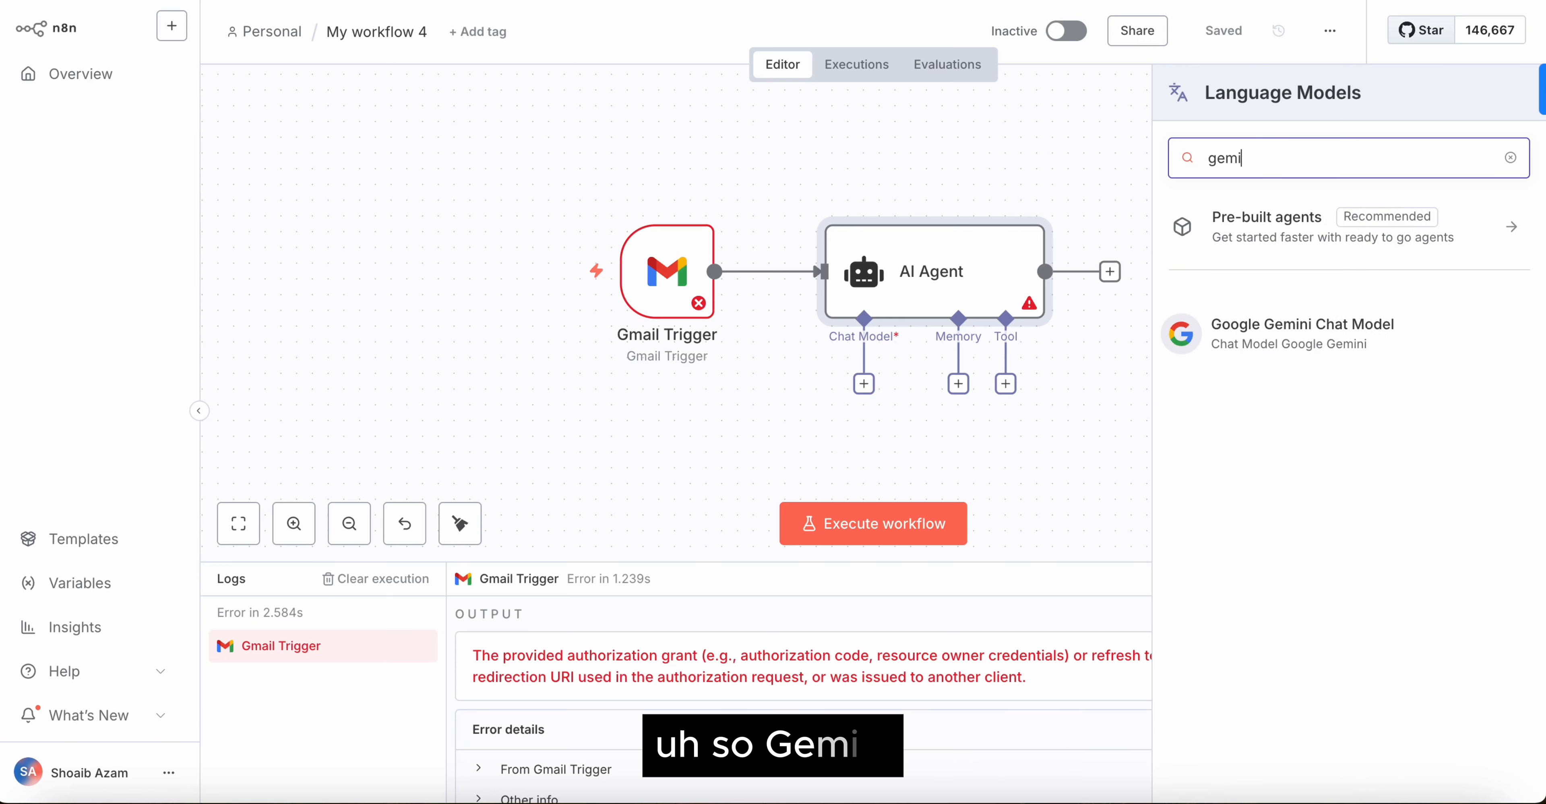
click(1305, 349)
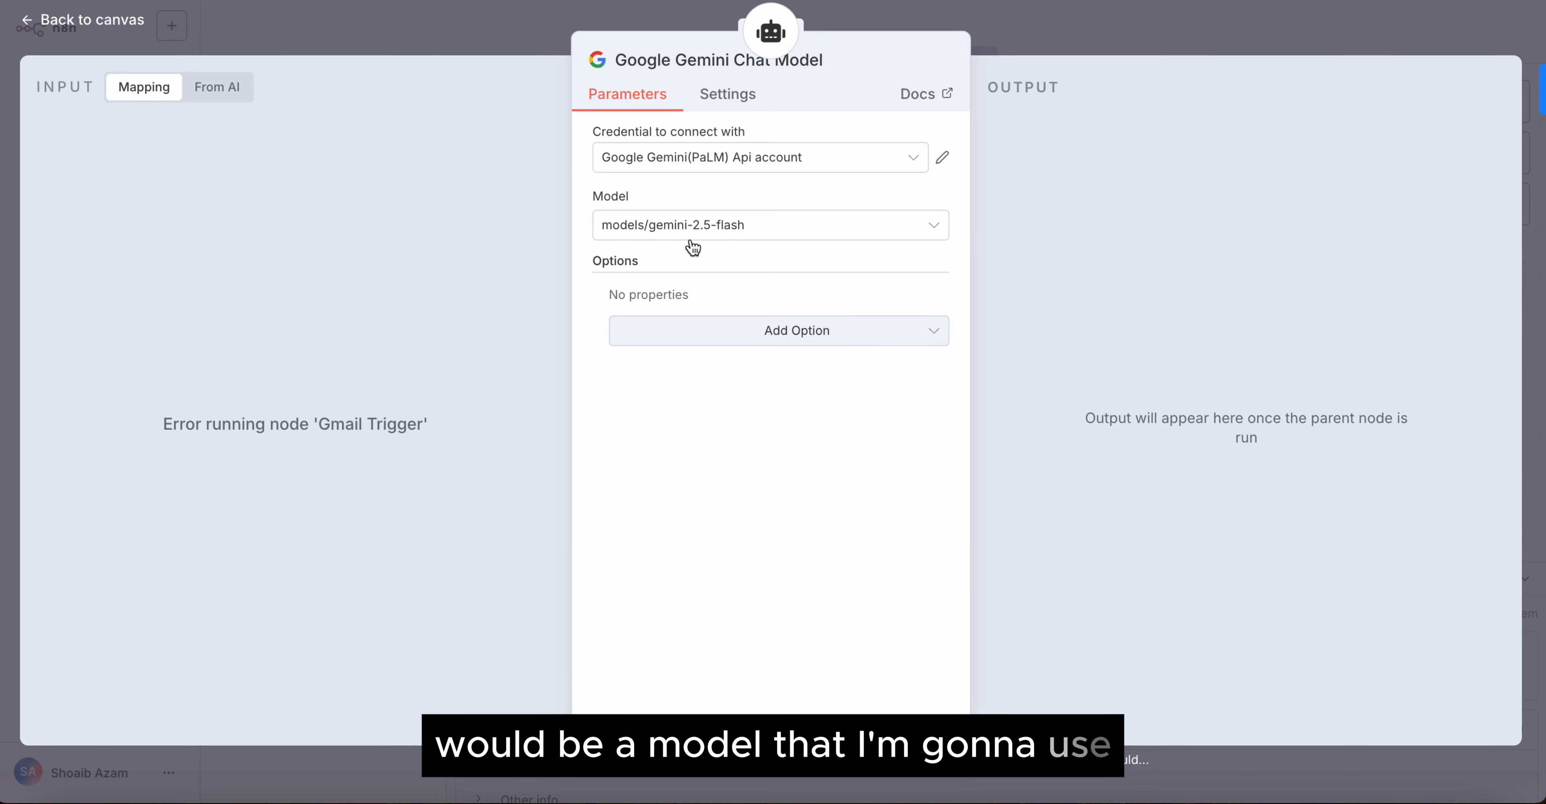
- Look through the Gemini node's available models and additional options without changing them, and return to the canvas
click(705, 231)
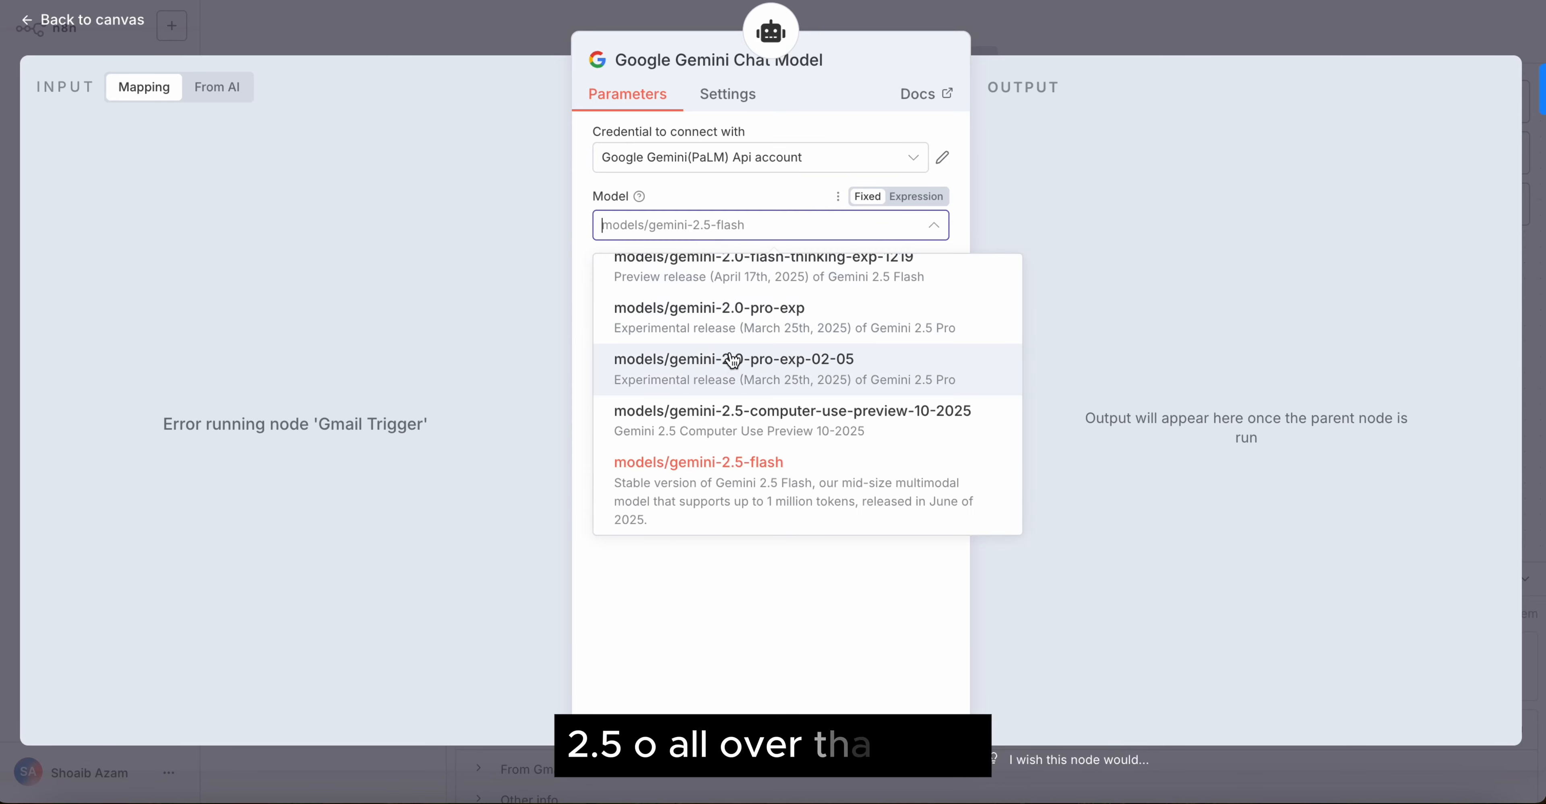
scroll(732, 360, up, 10)
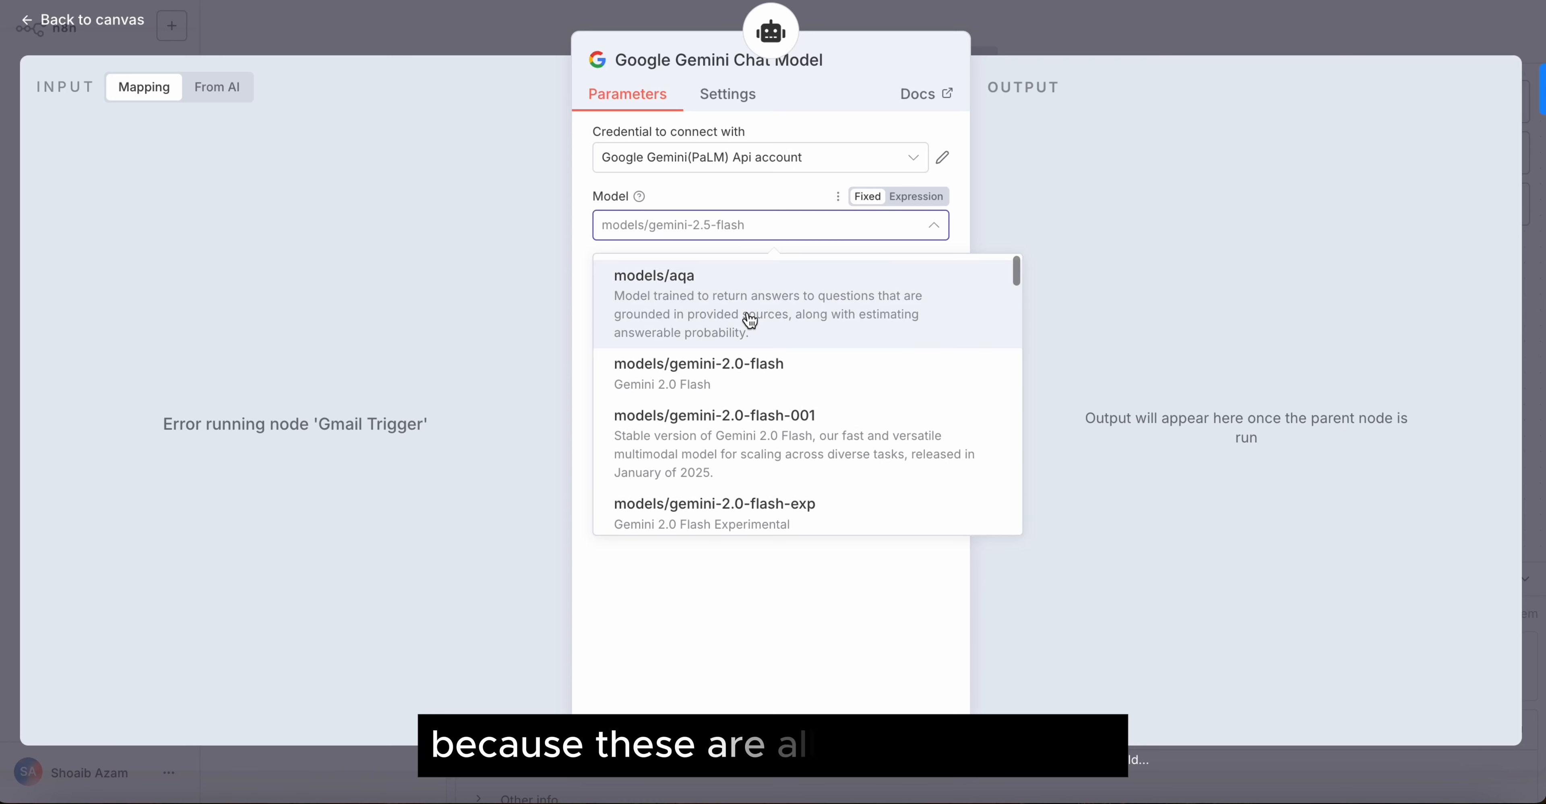
click(580, 250)
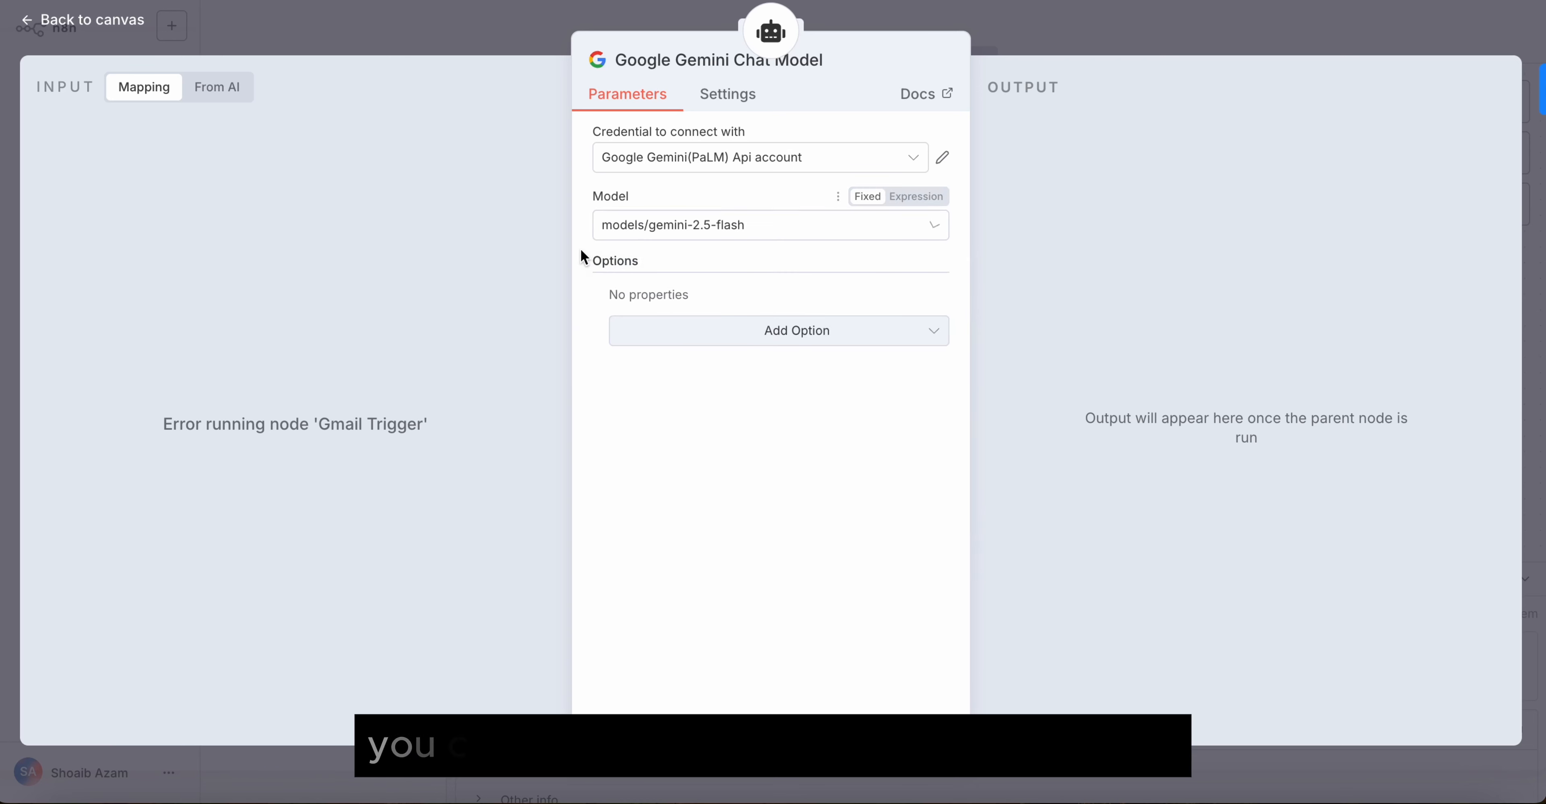
click(721, 330)
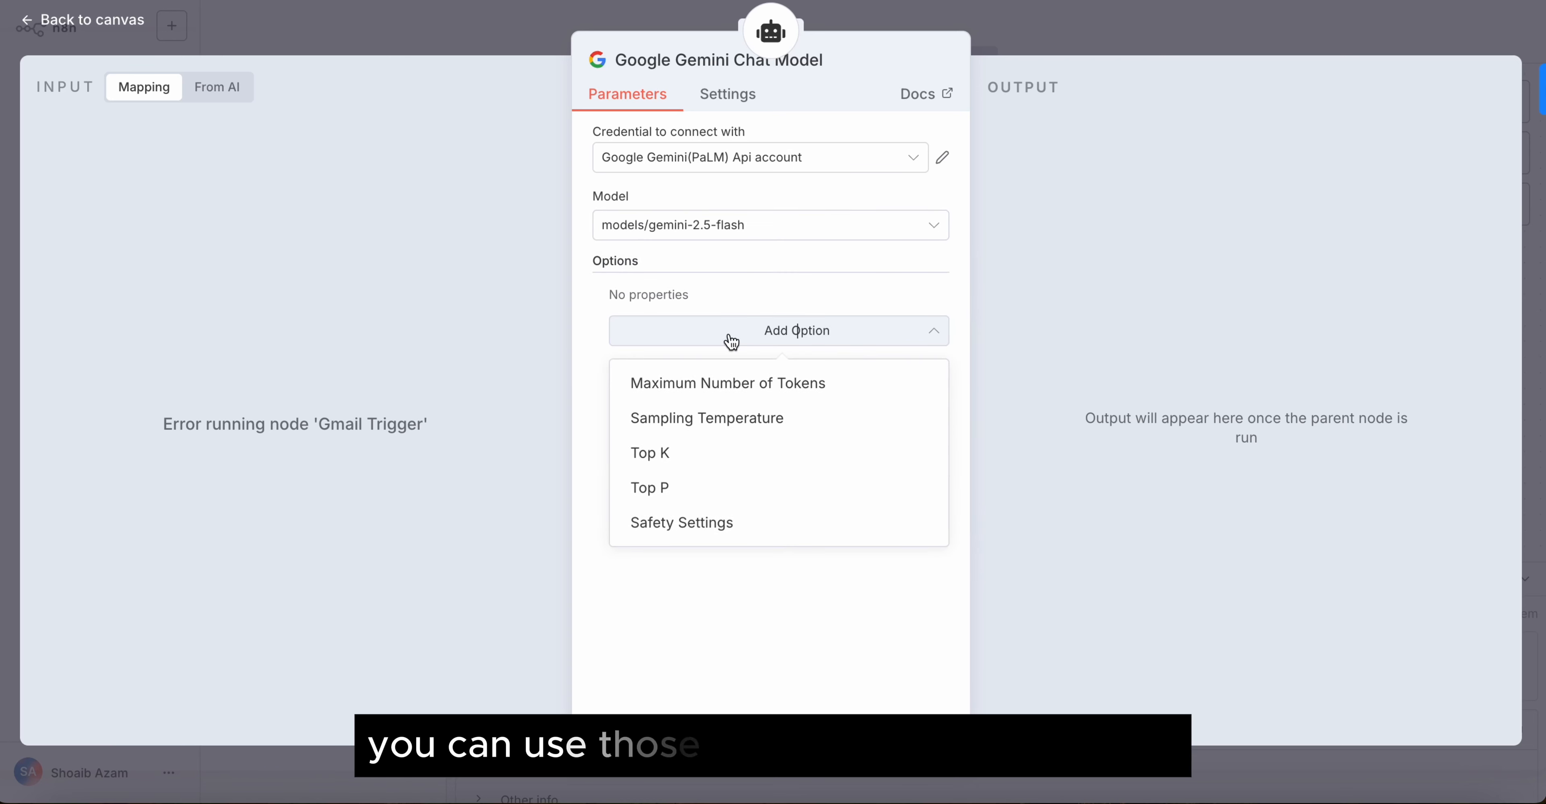
click(710, 294)
click(223, 45)
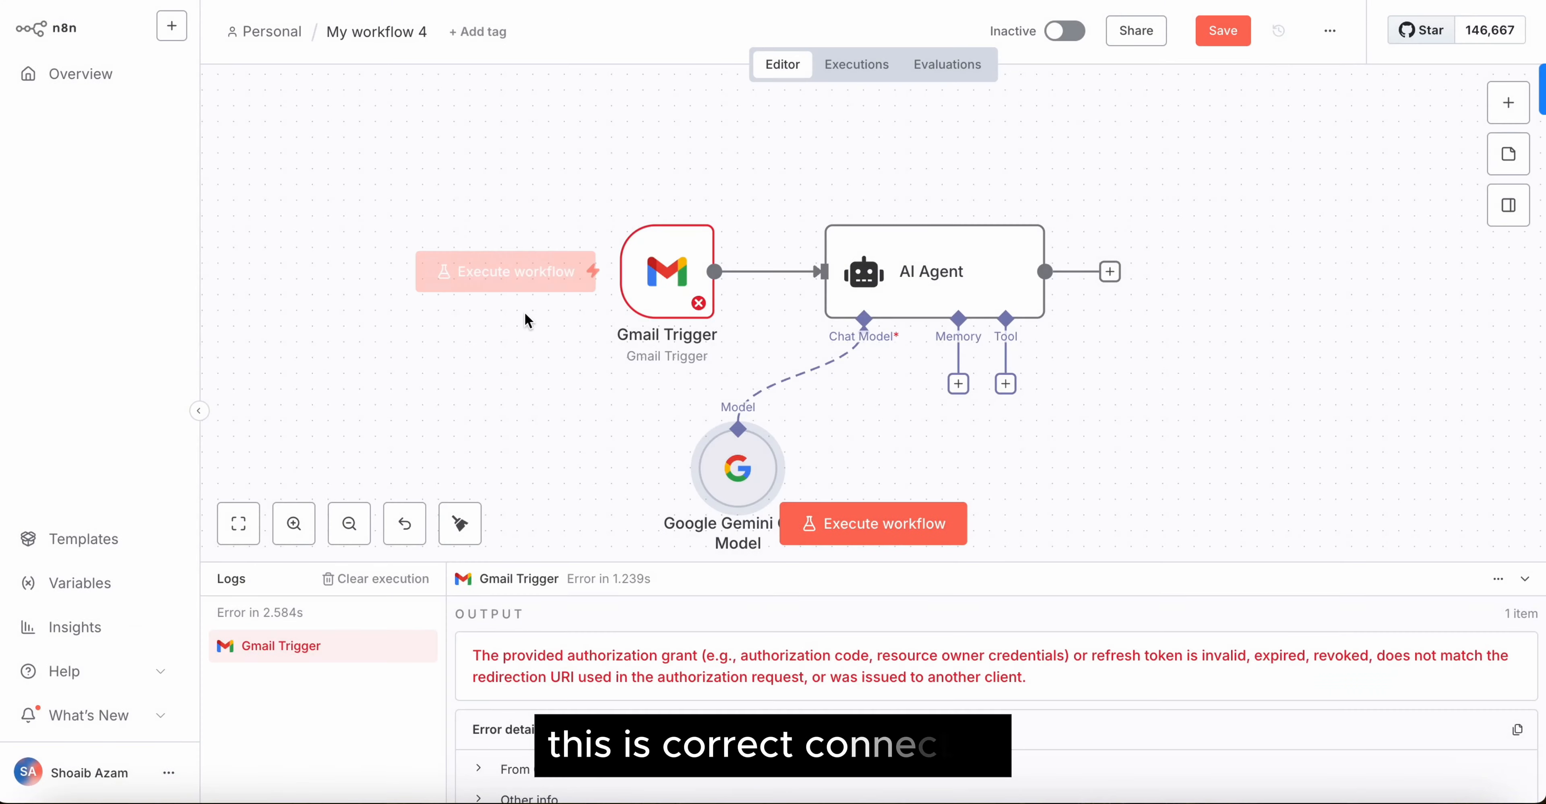
- Add a Google Calendar Tool to the AI Agent, searching for "google calen", and check its available credentials
scroll(1032, 422, right, 4)
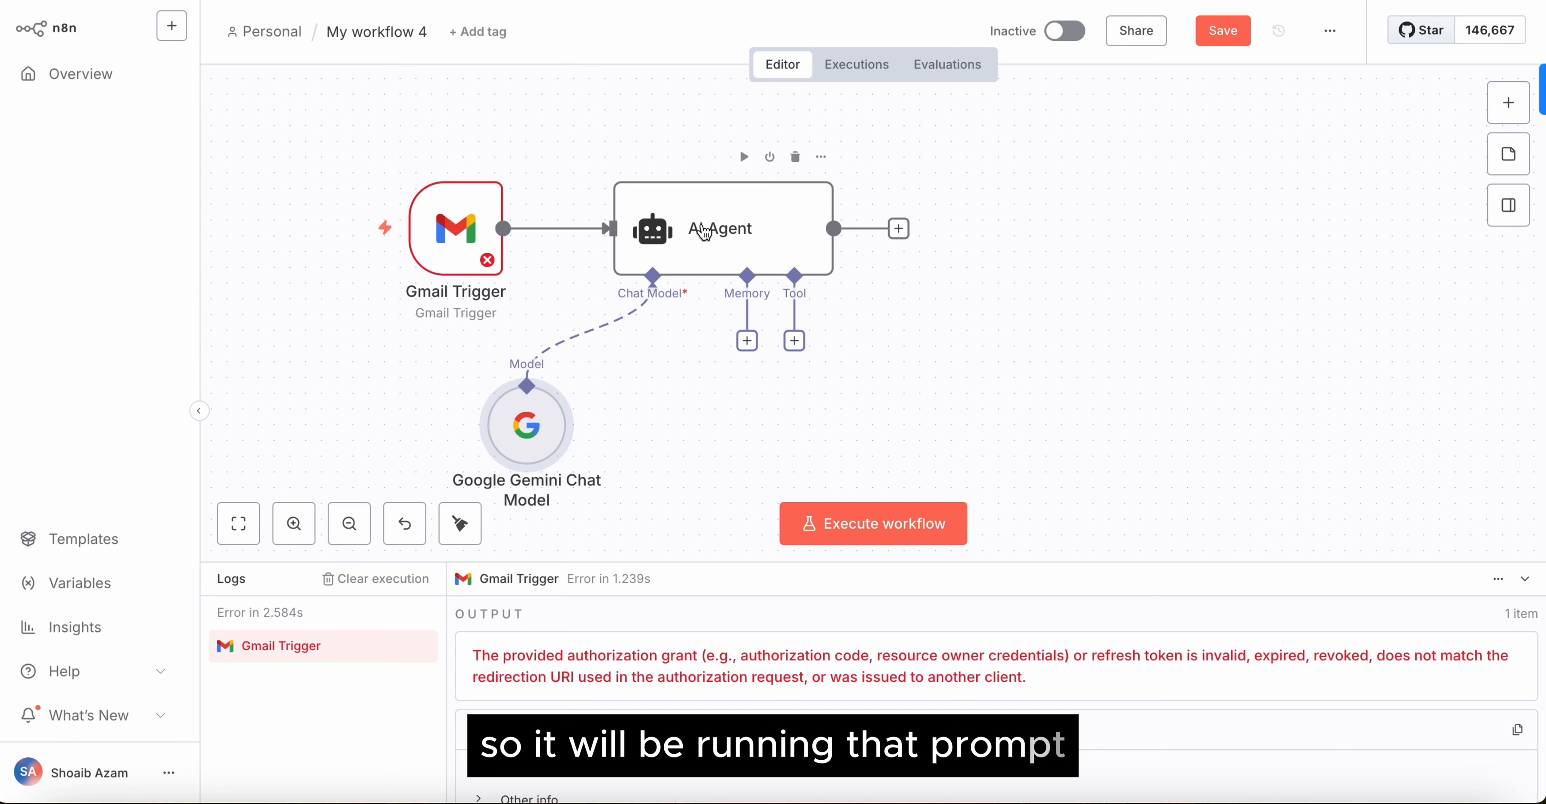
click(794, 341)
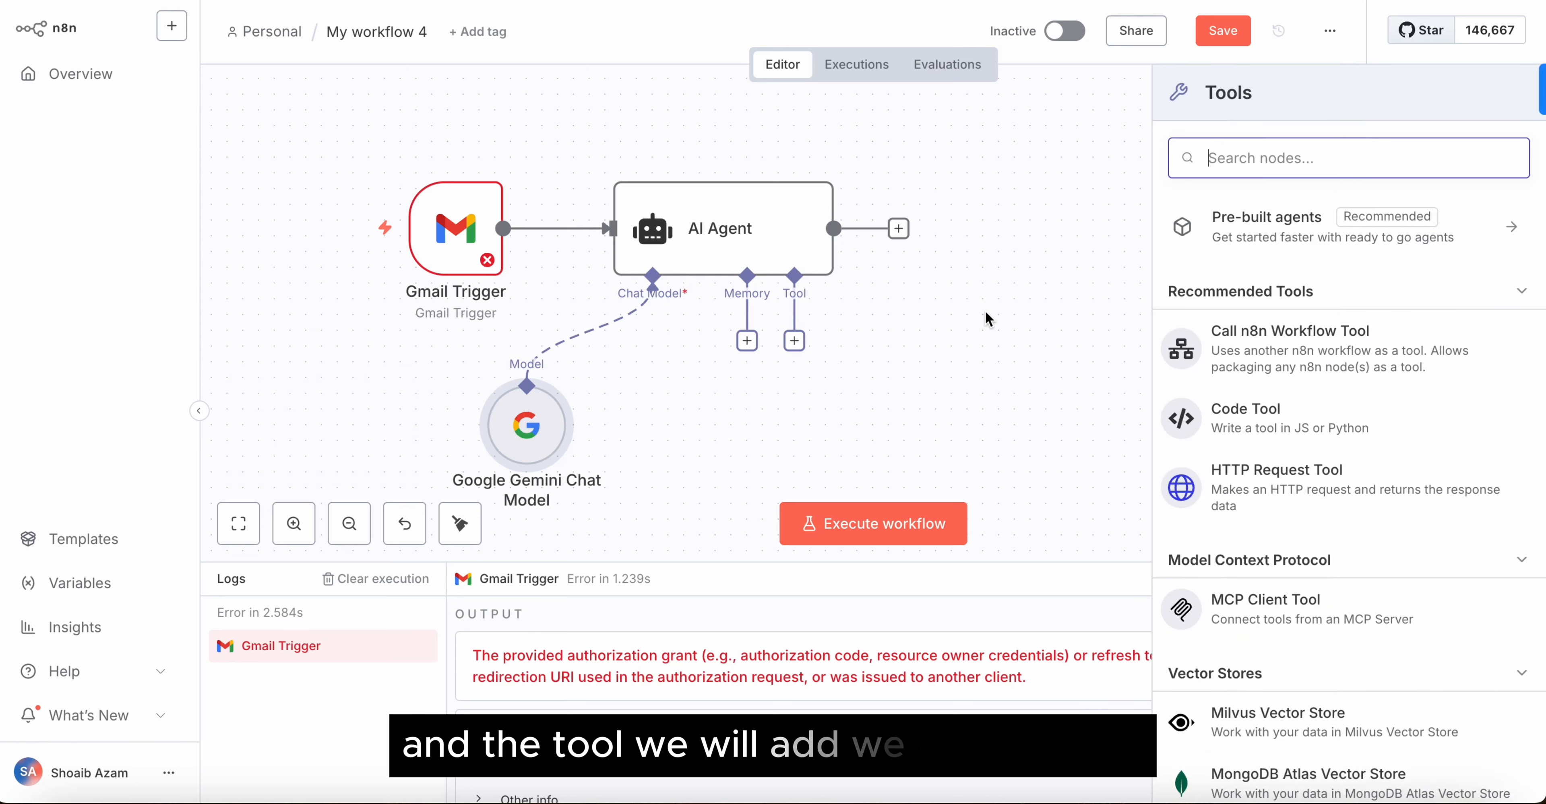
text(google)
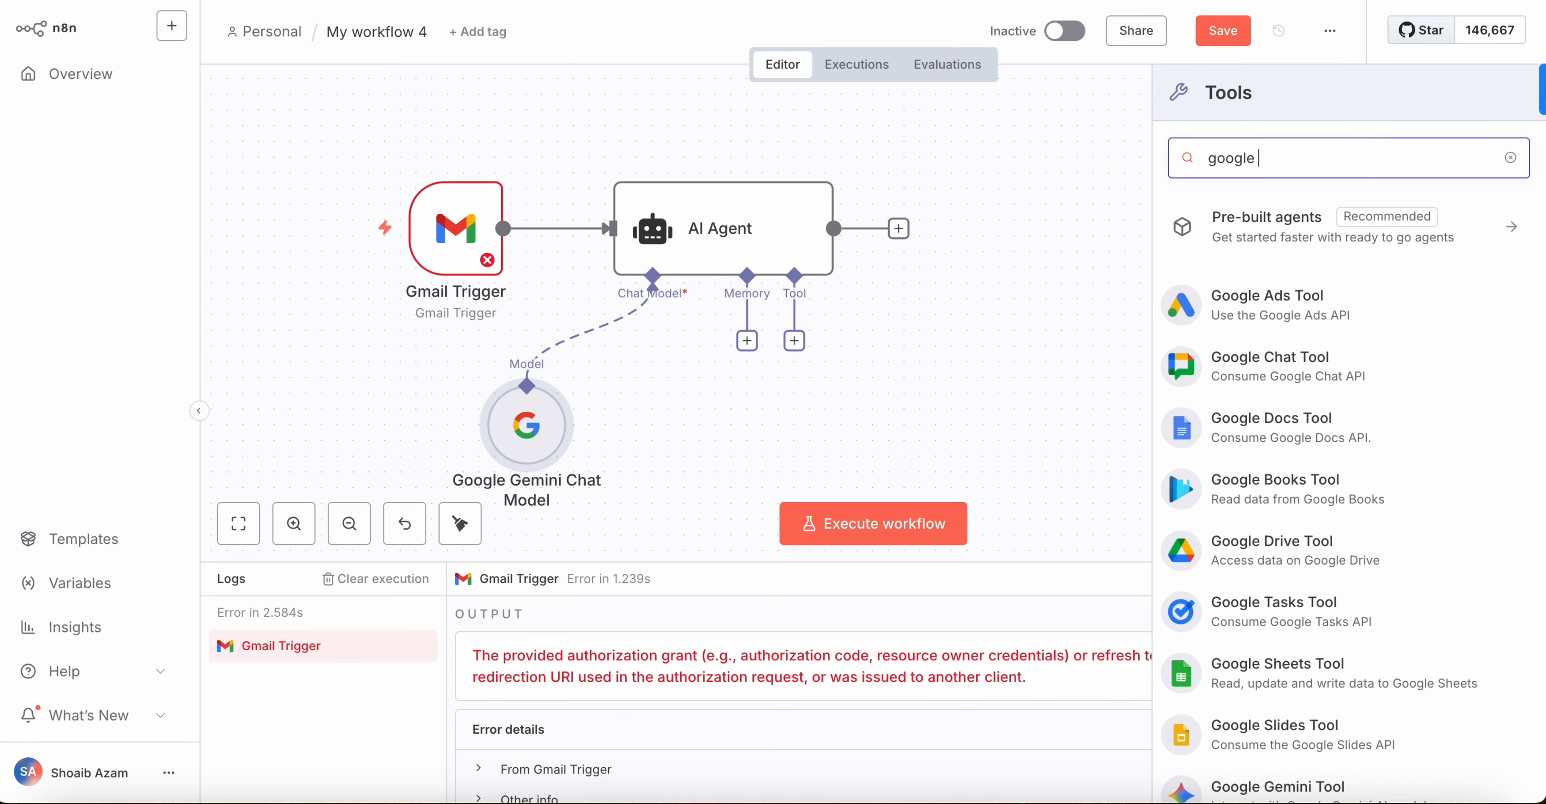
text( calen)
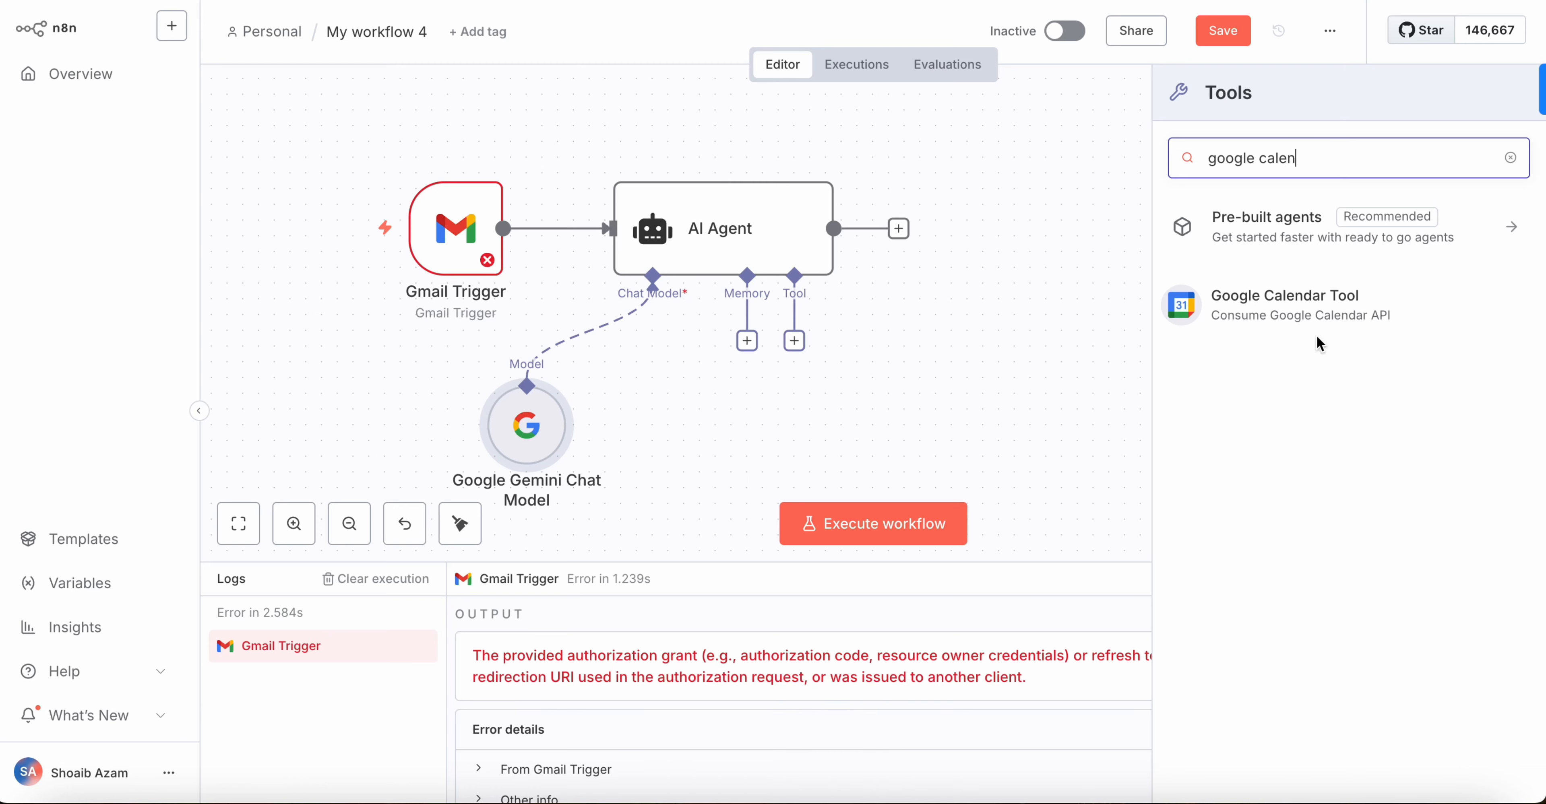
click(1321, 318)
scroll(853, 324, down, 3)
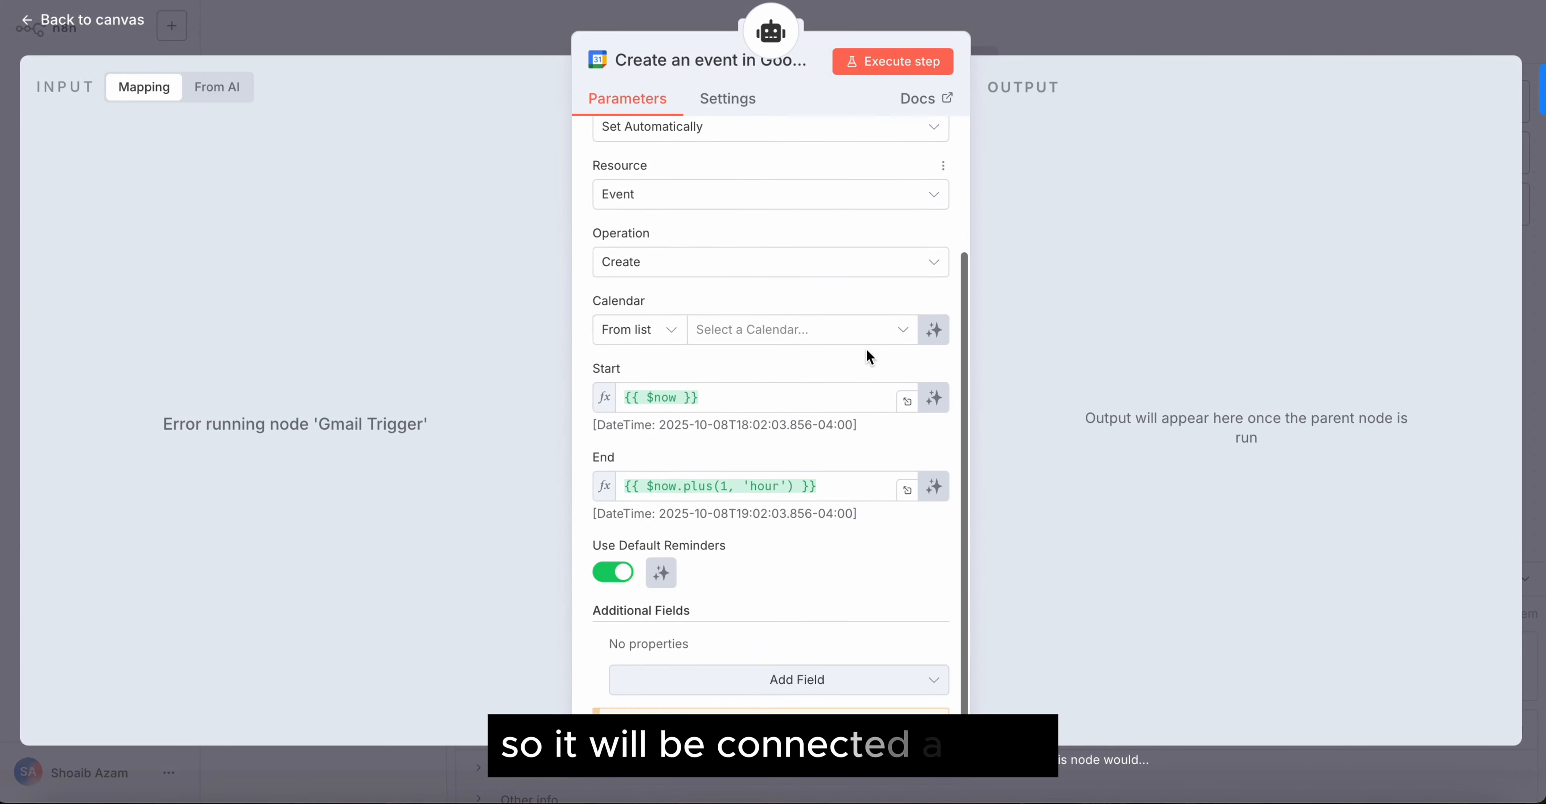
scroll(866, 348, up, 3)
click(757, 239)
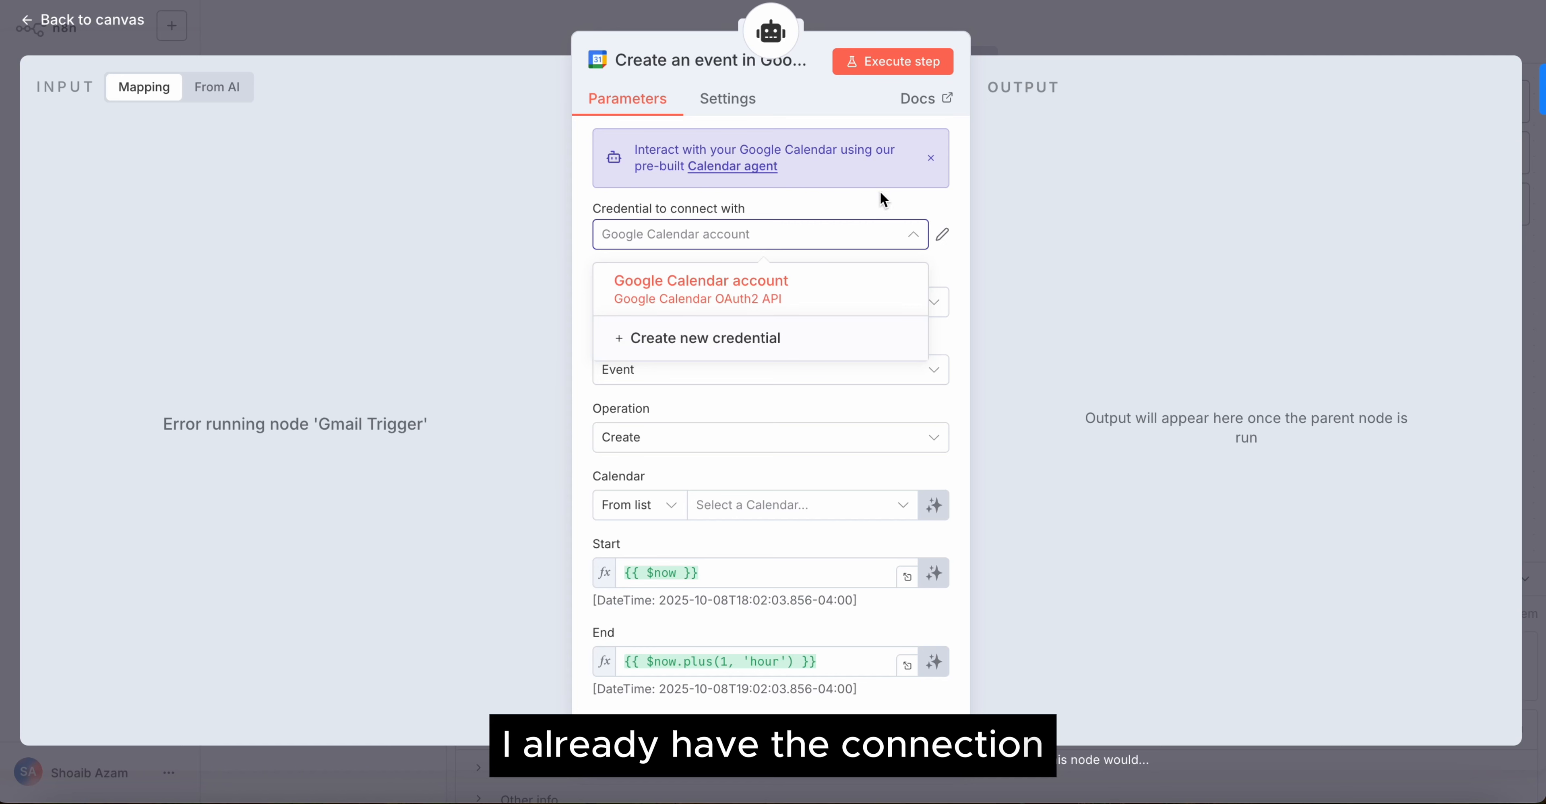
click(860, 252)
- Set the calendar event's End expression to {{ $now.plus(7, 'days') }}
scroll(801, 441, down, 4)
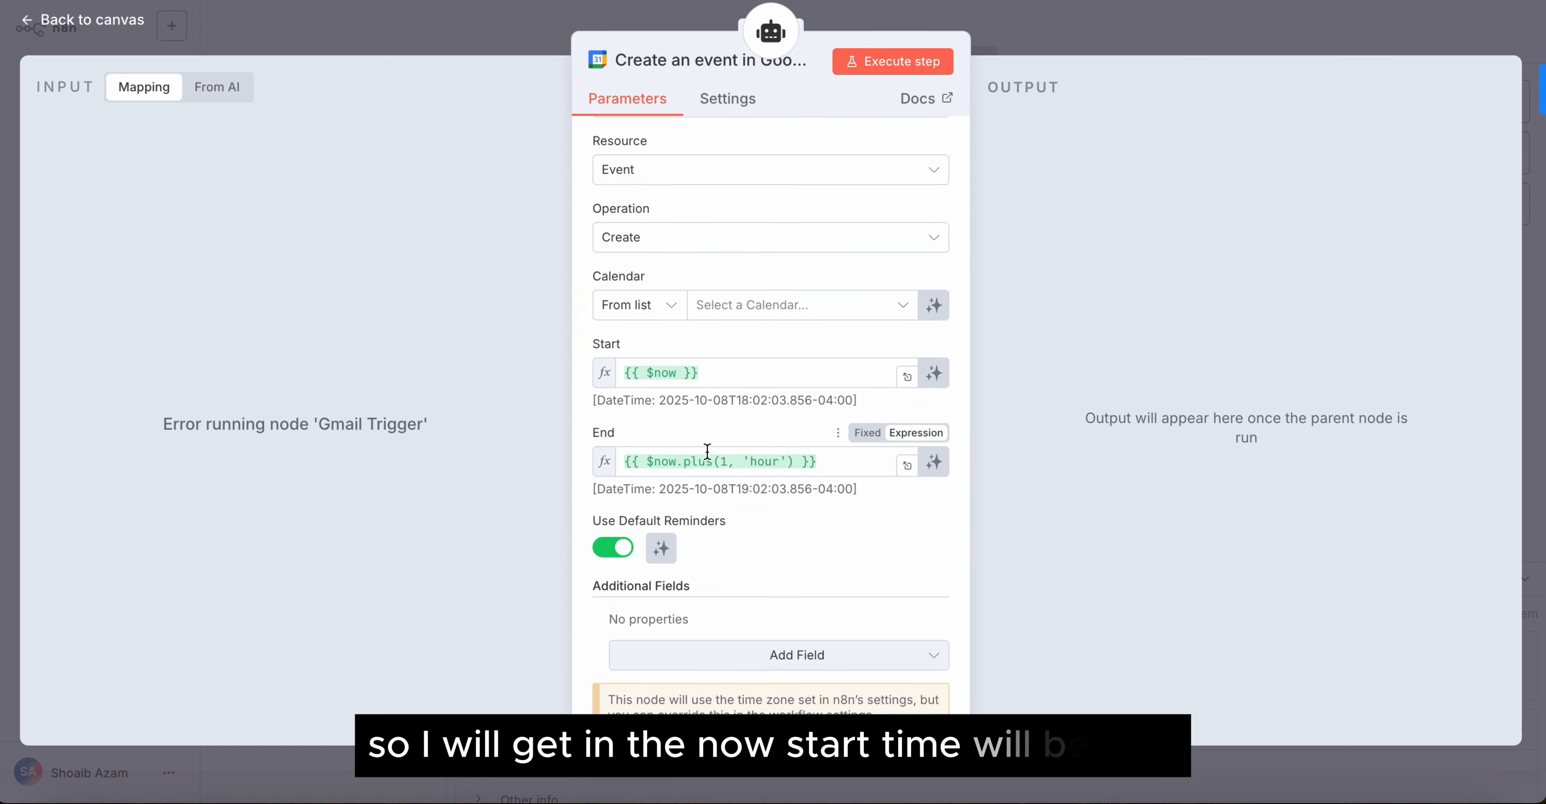
click(721, 462)
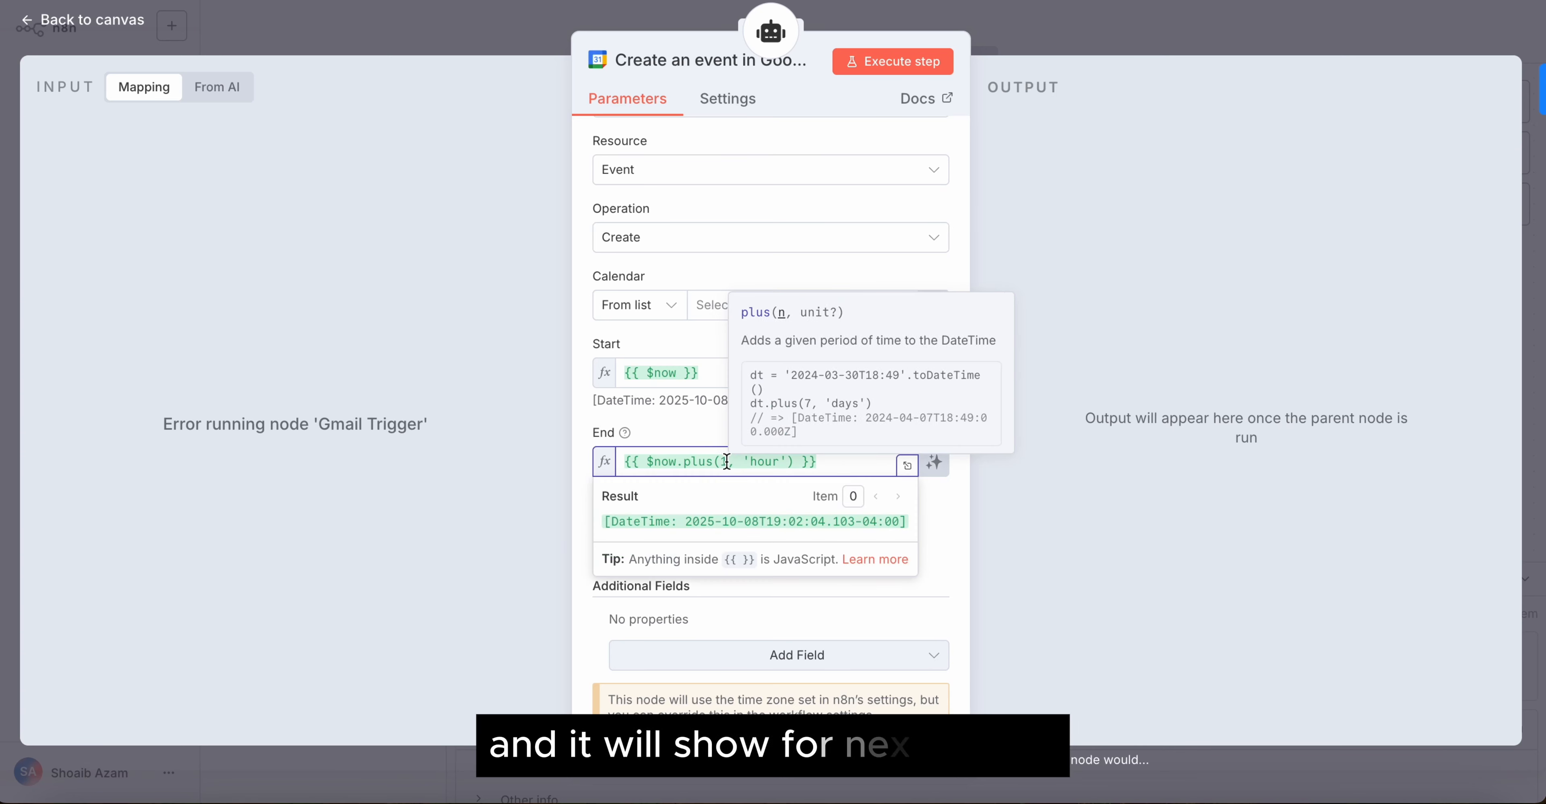
key(BackSpace)
text(7)
double_click(776, 461)
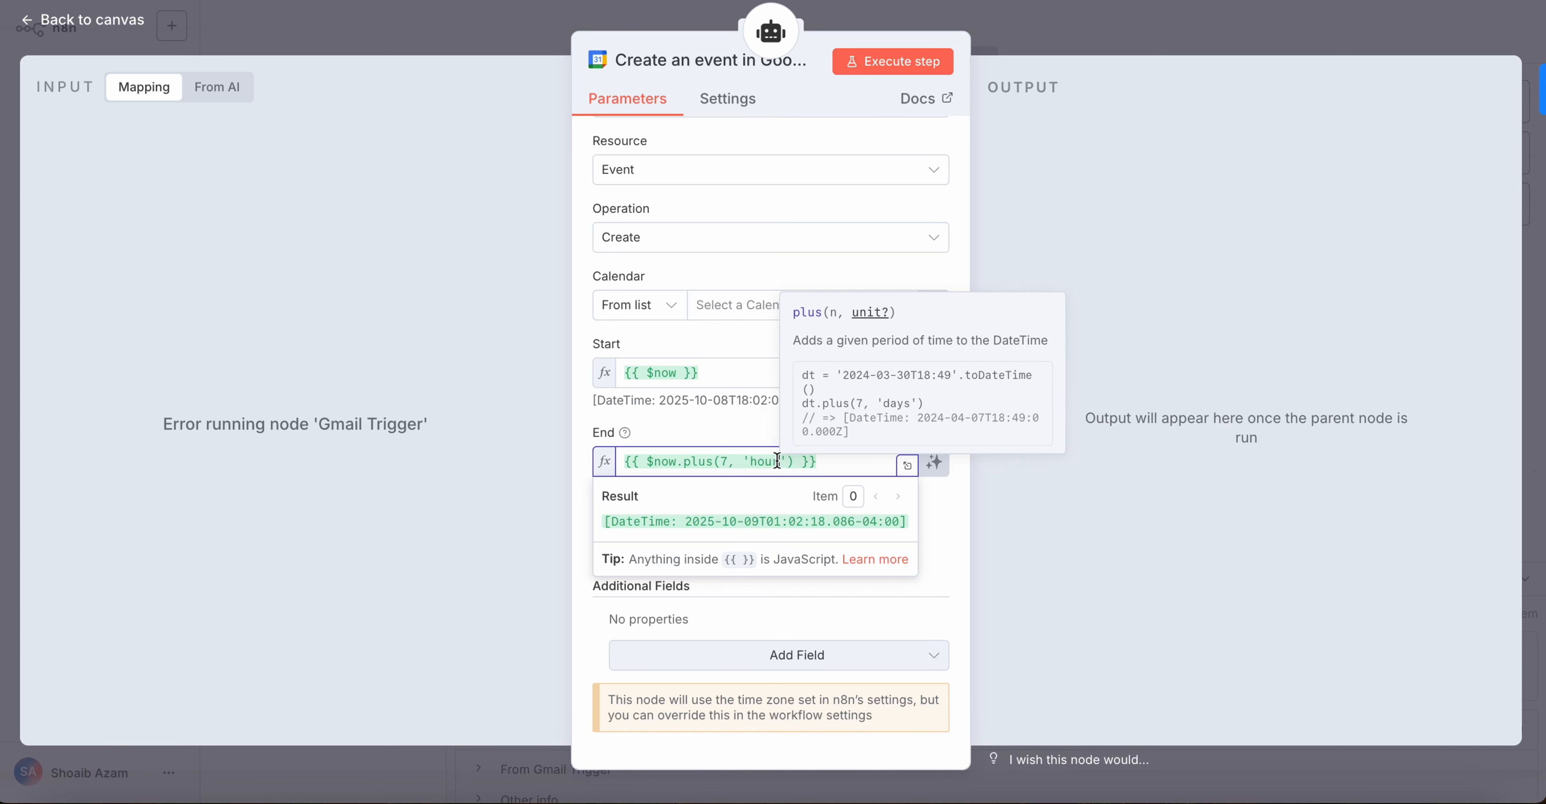
text(days)
click(743, 434)
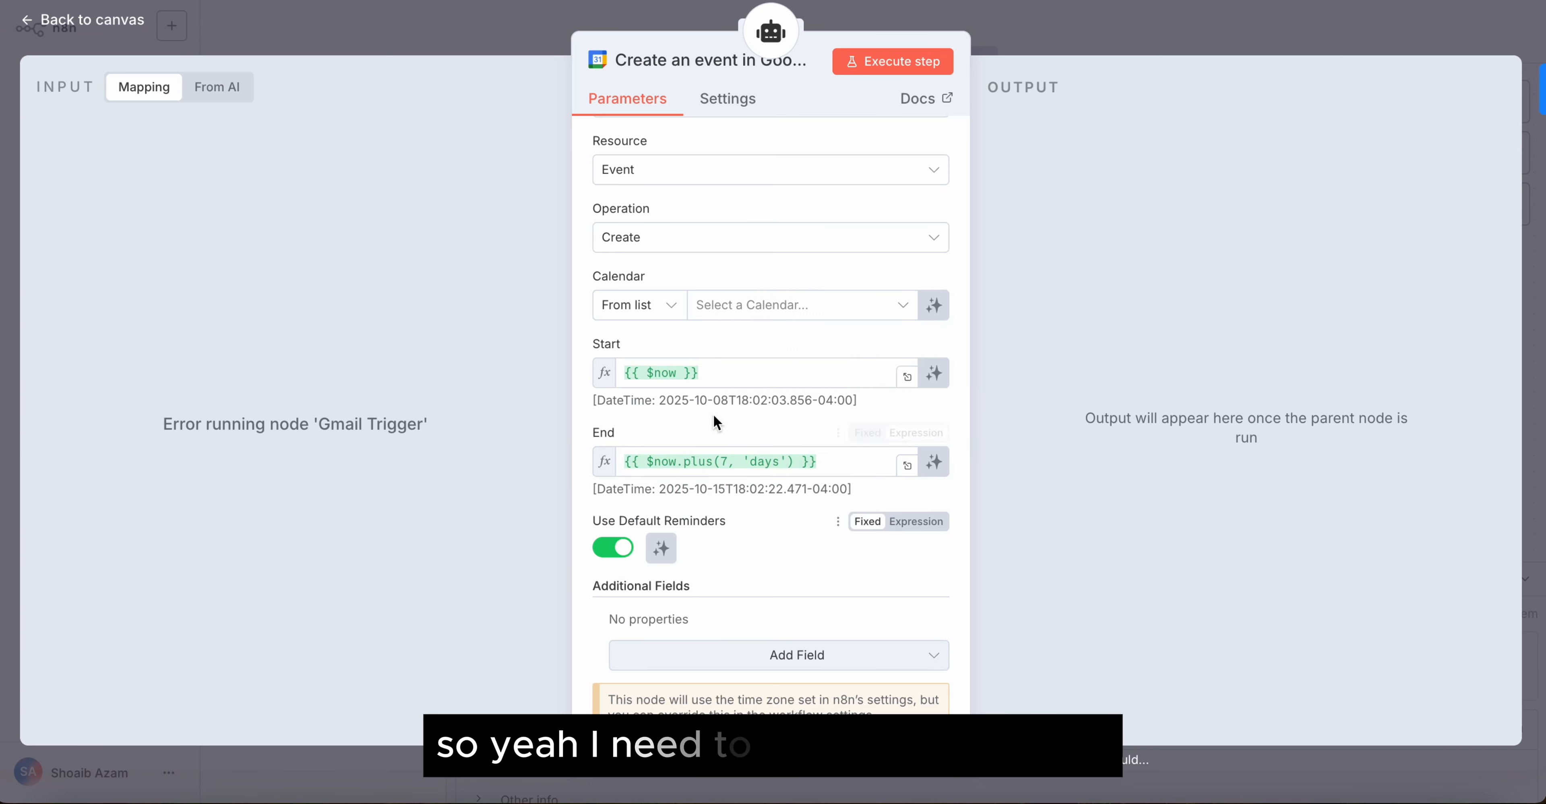
- Select the Gmail account's calendar for the Google Calendar event tool and return to the canvas
click(694, 310)
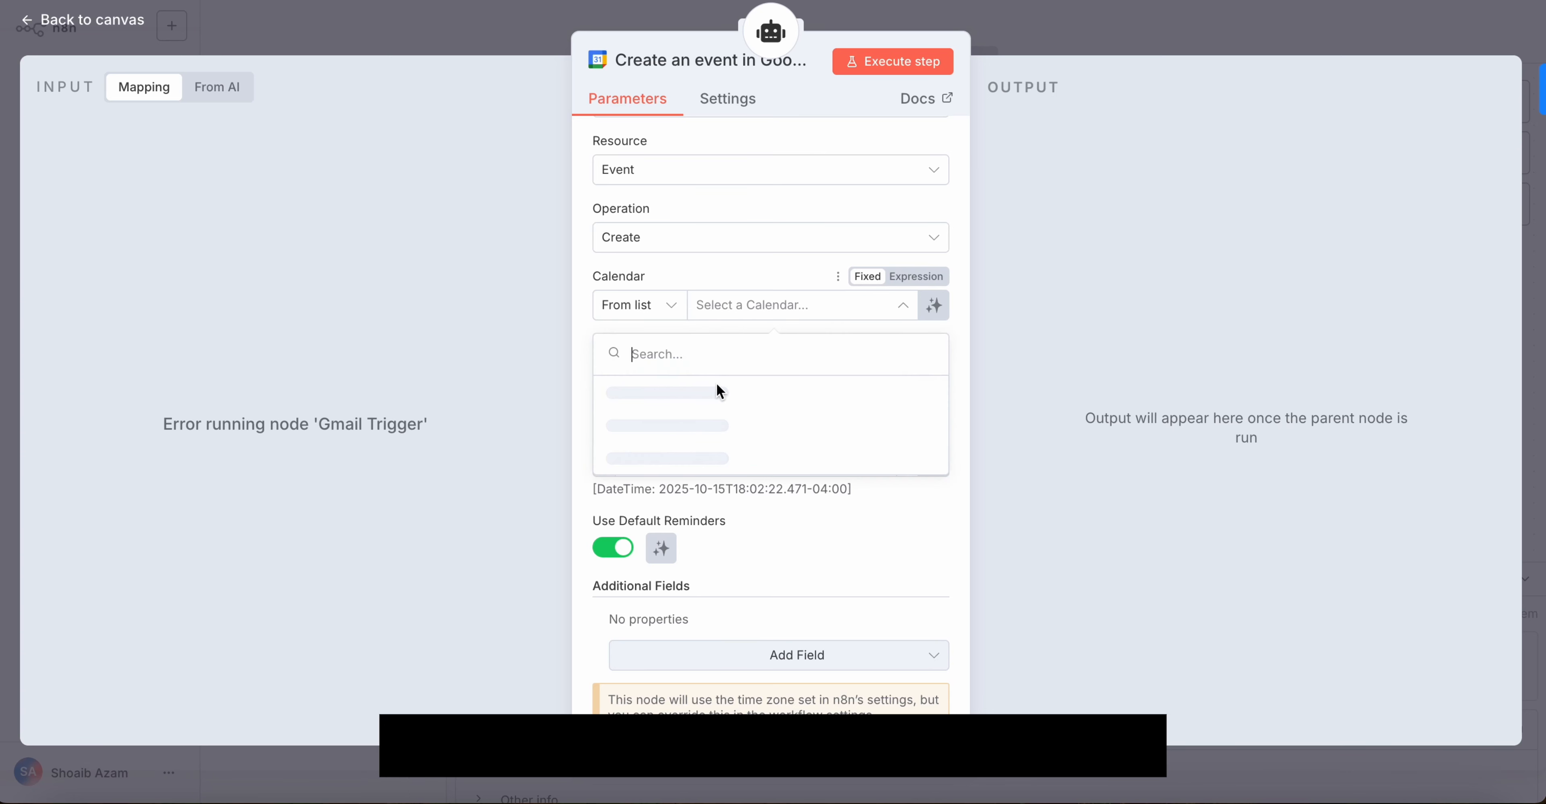
click(690, 420)
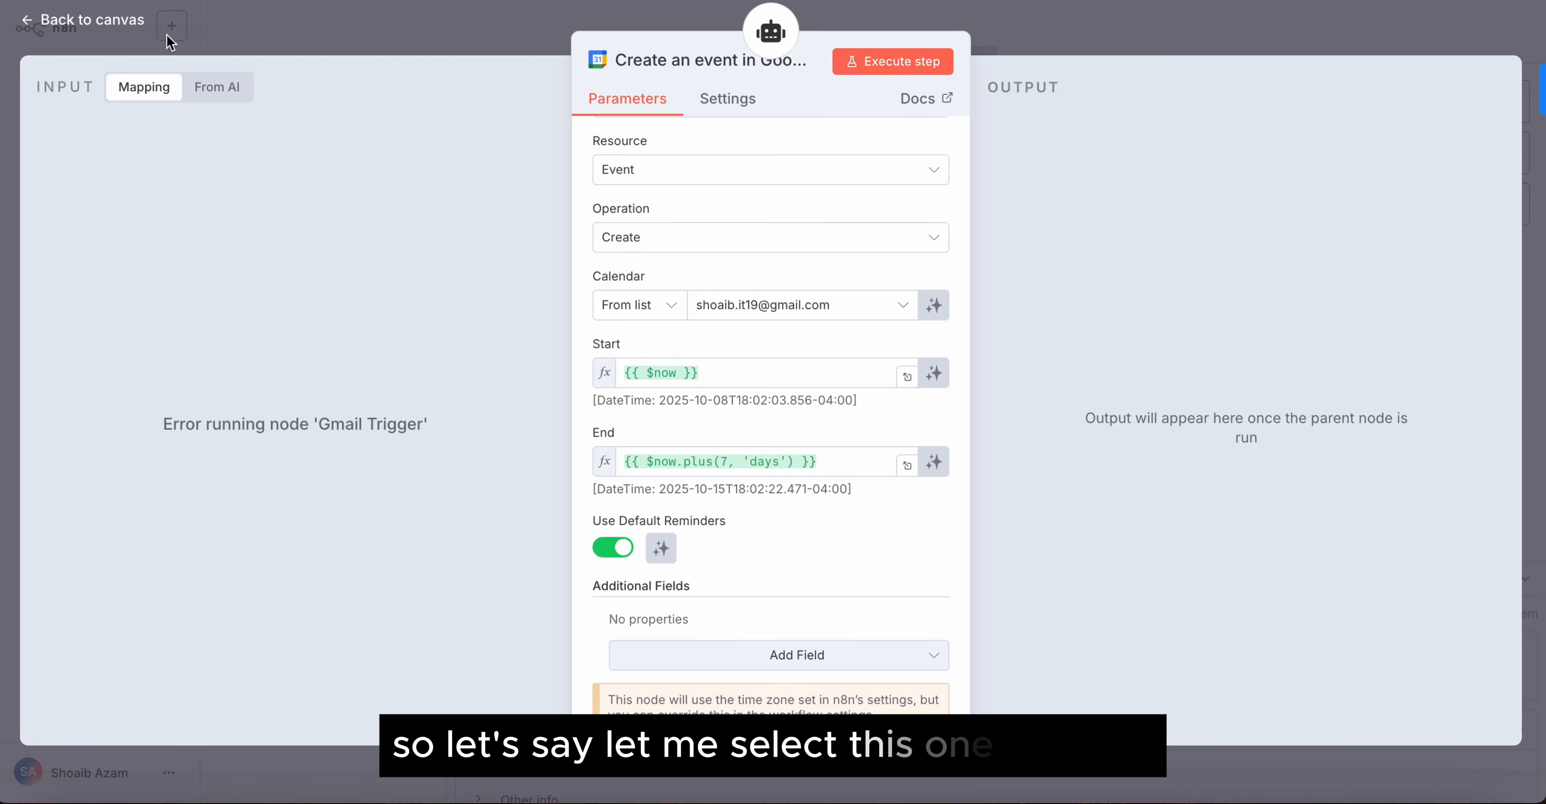
click(59, 24)
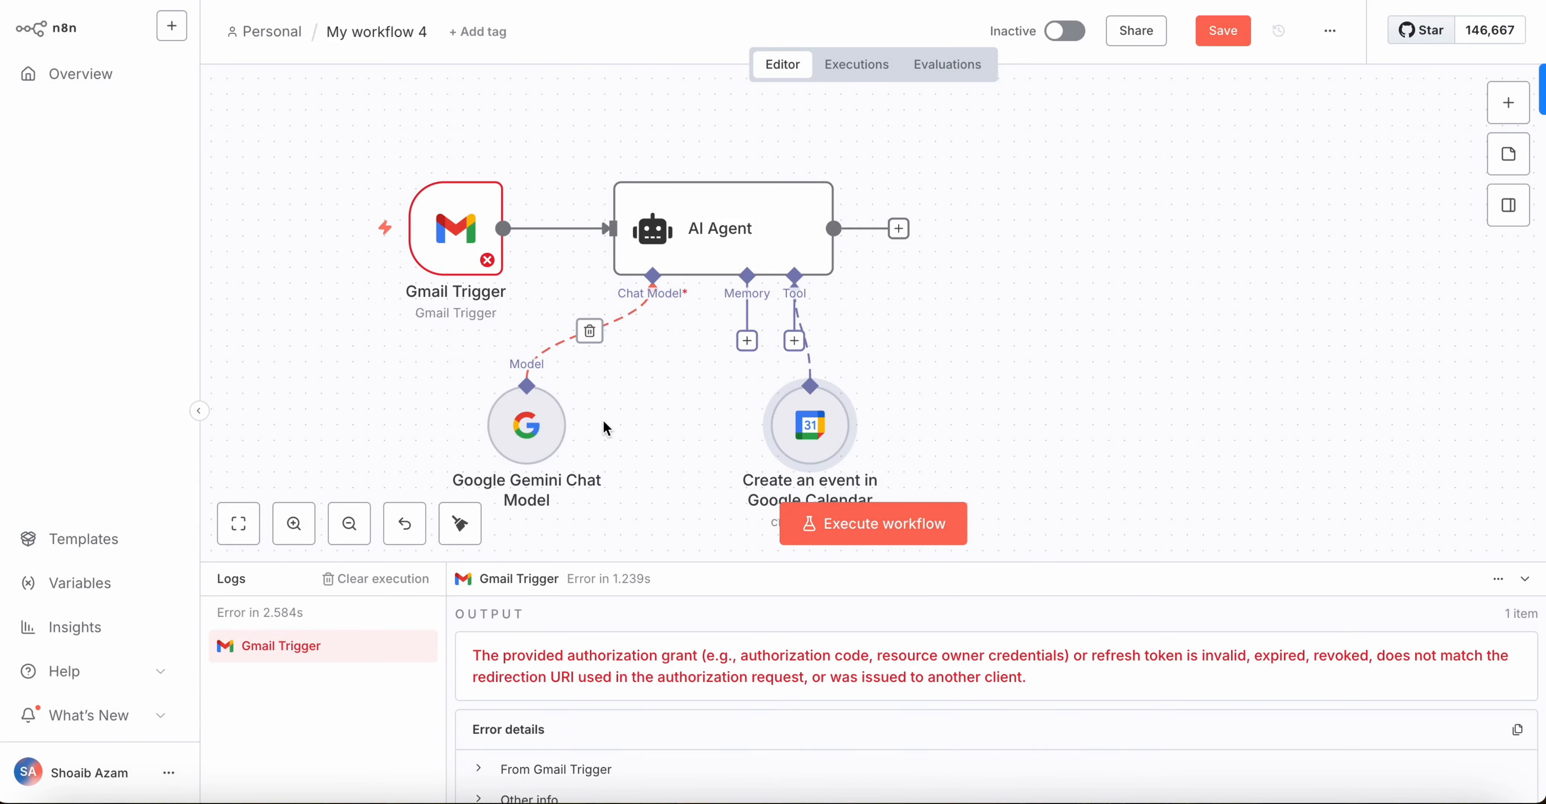
- Attach Simple Memory to the AI Agent with its default settings and return to the canvas
click(736, 316)
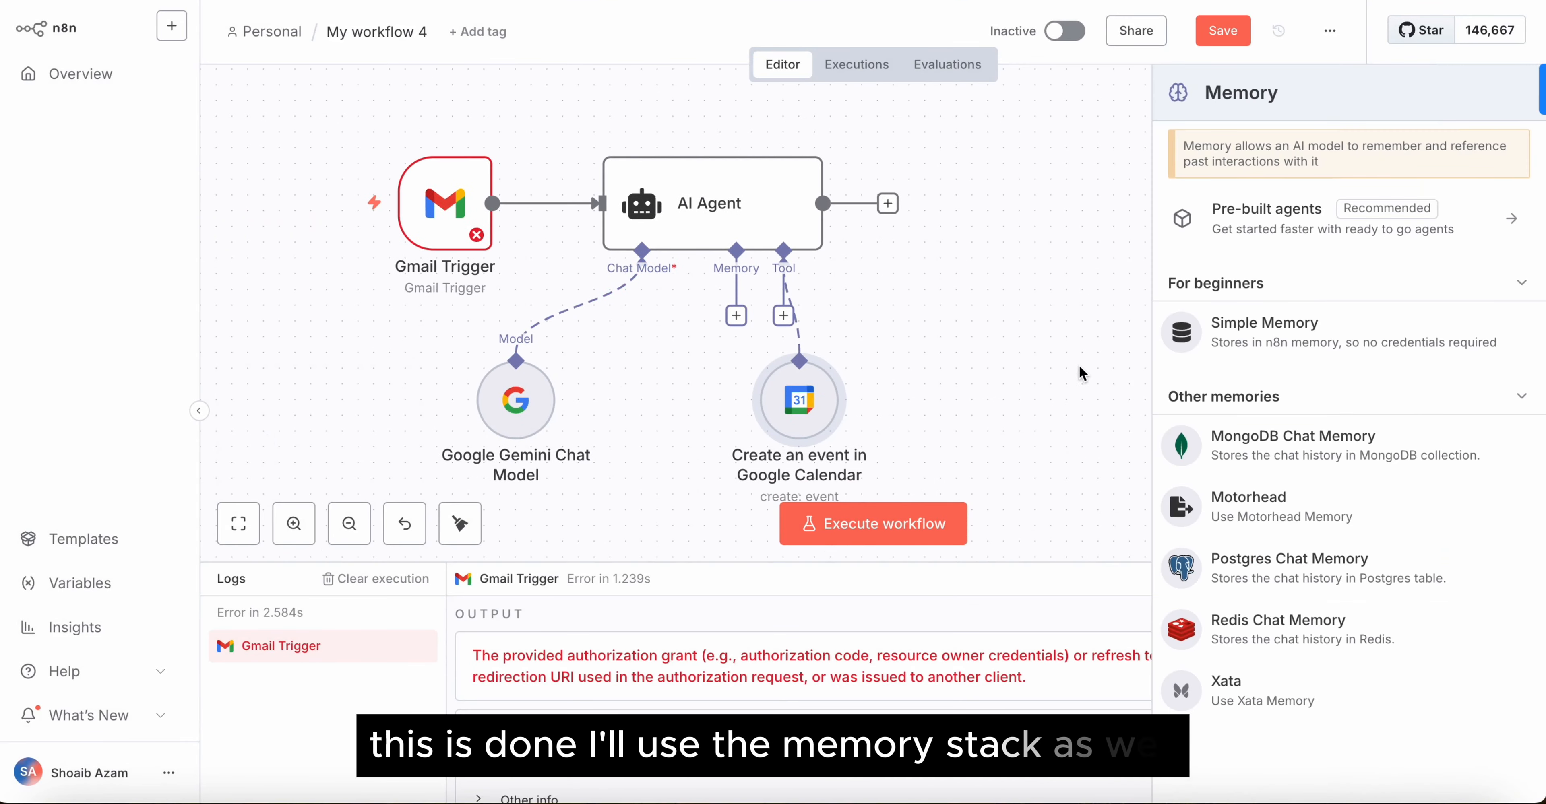
click(1234, 347)
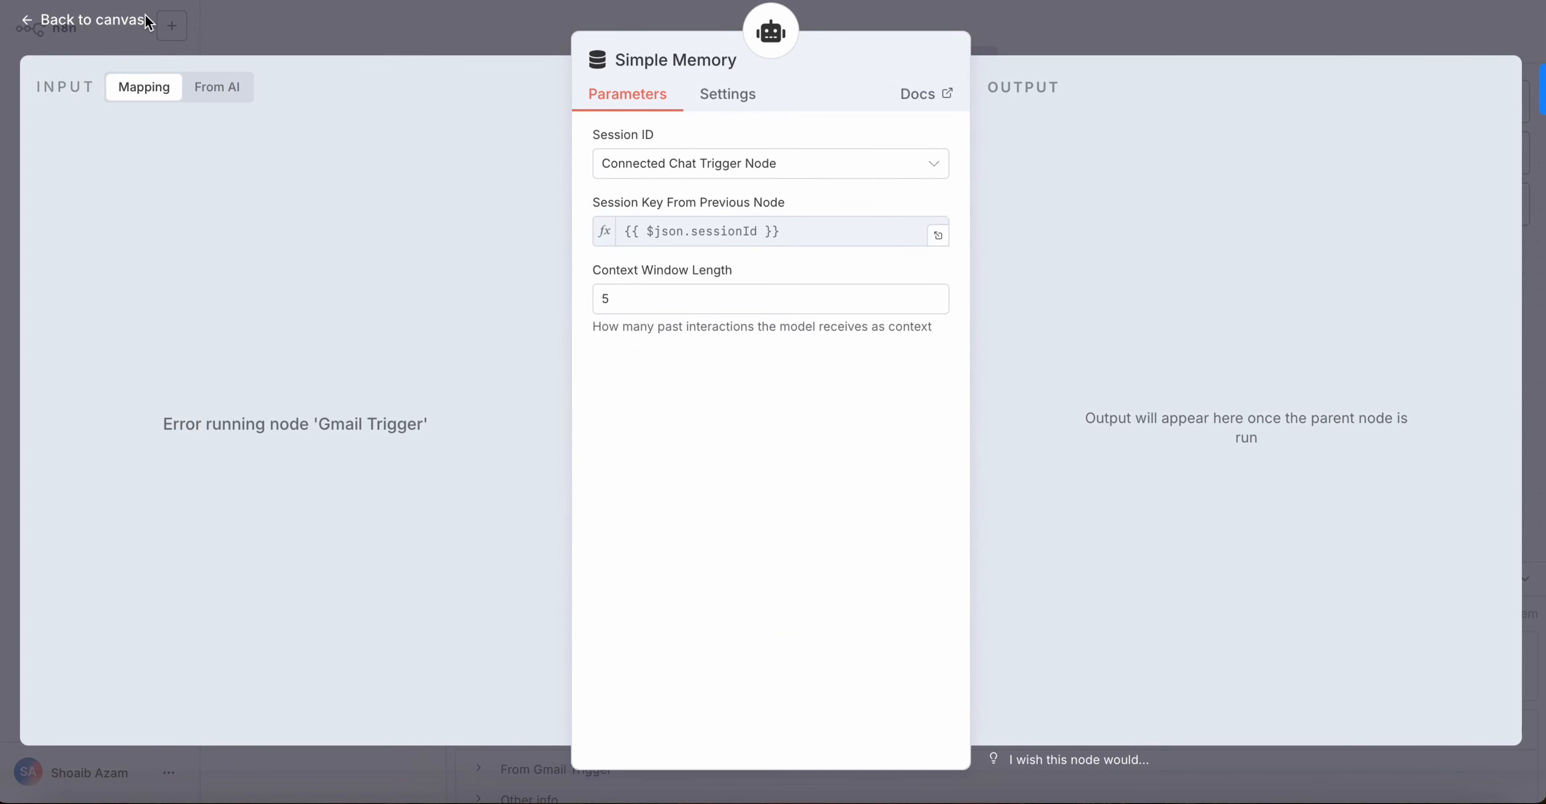
click(90, 20)
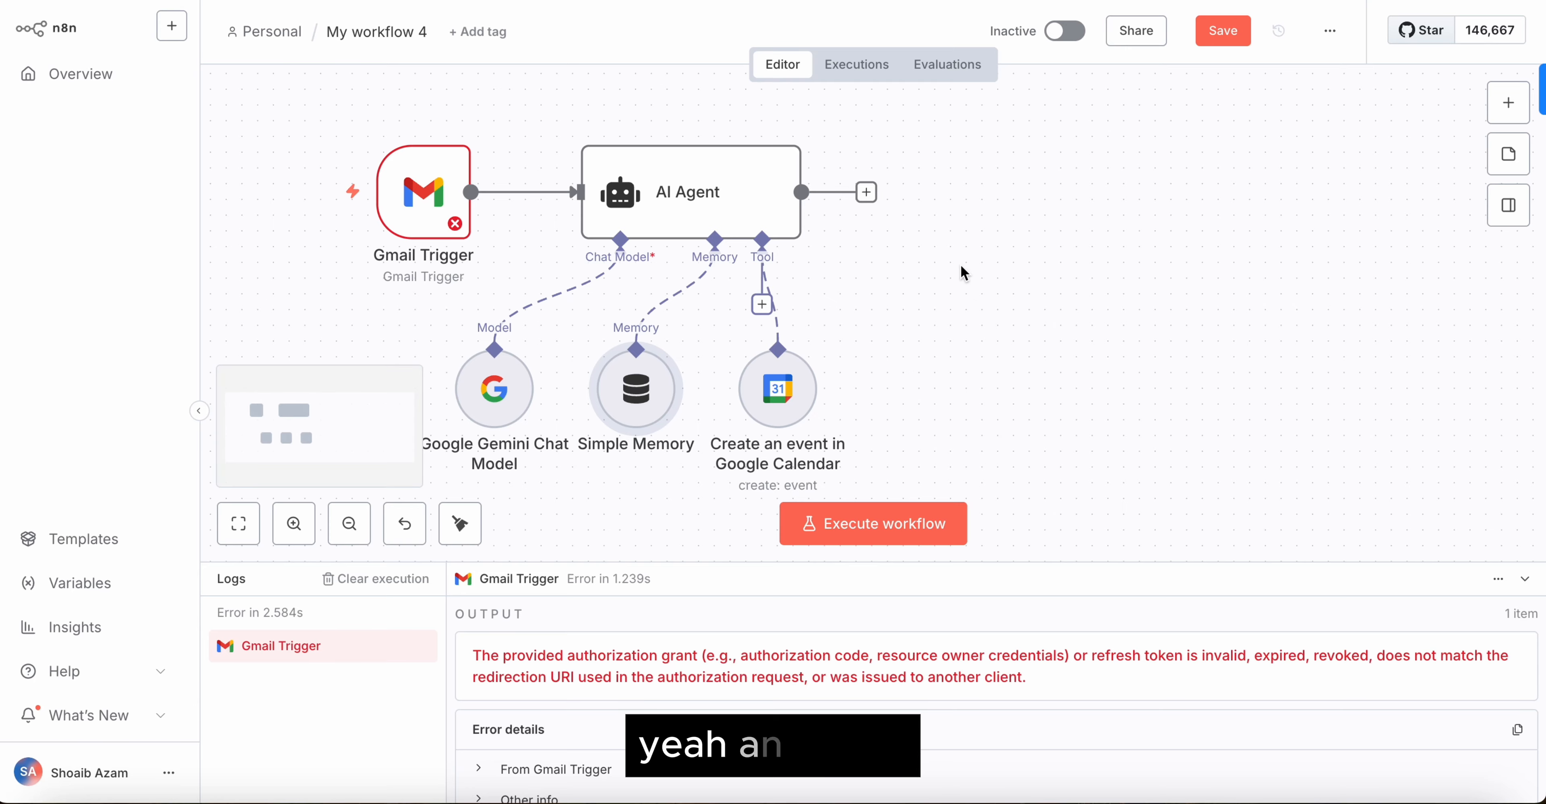
- Open the AI Agent's settings and review the role and services part of its system message
scroll(964, 273, down, 2)
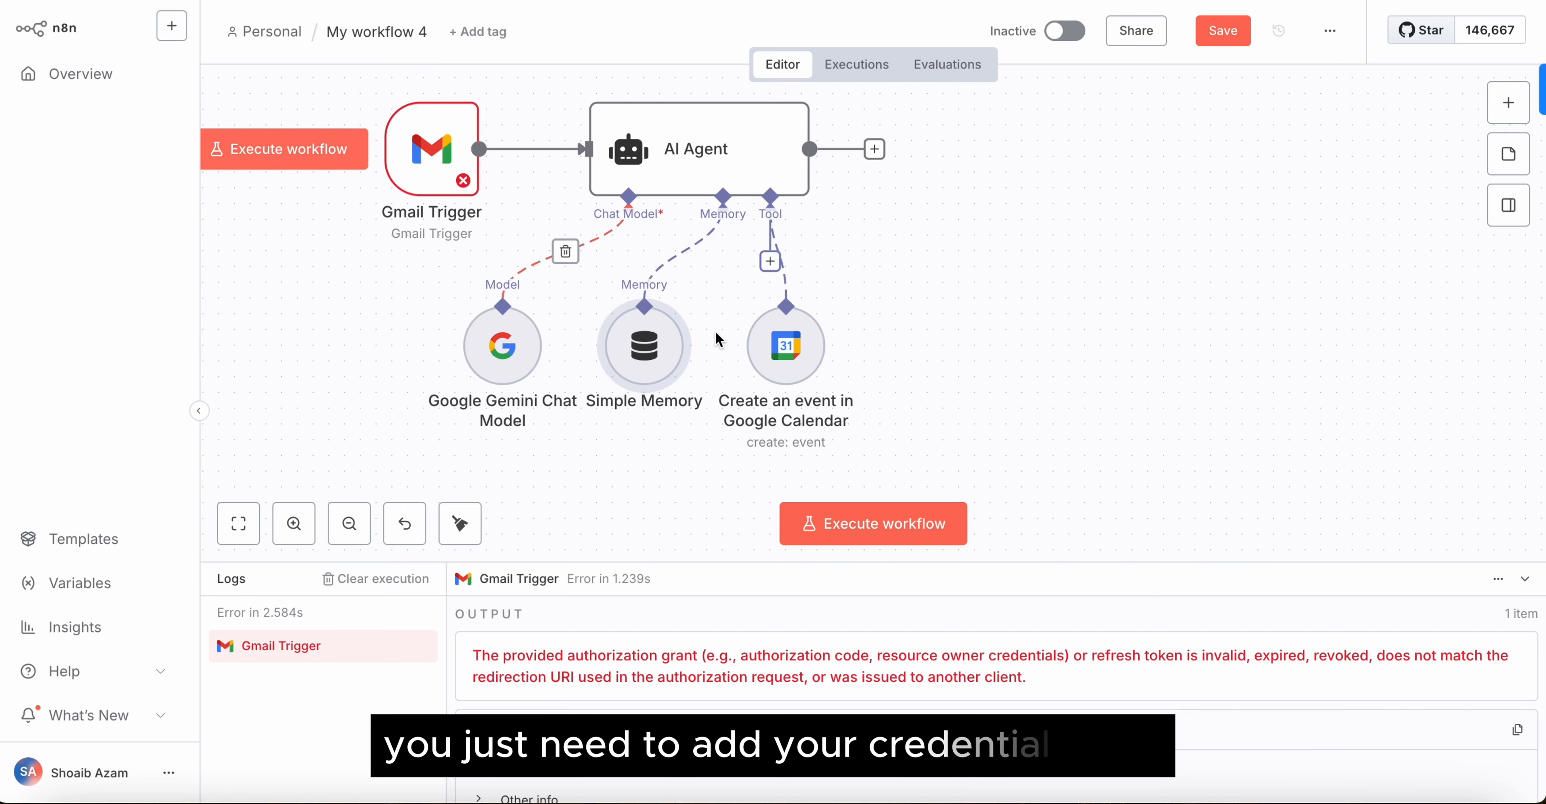
double_click(680, 153)
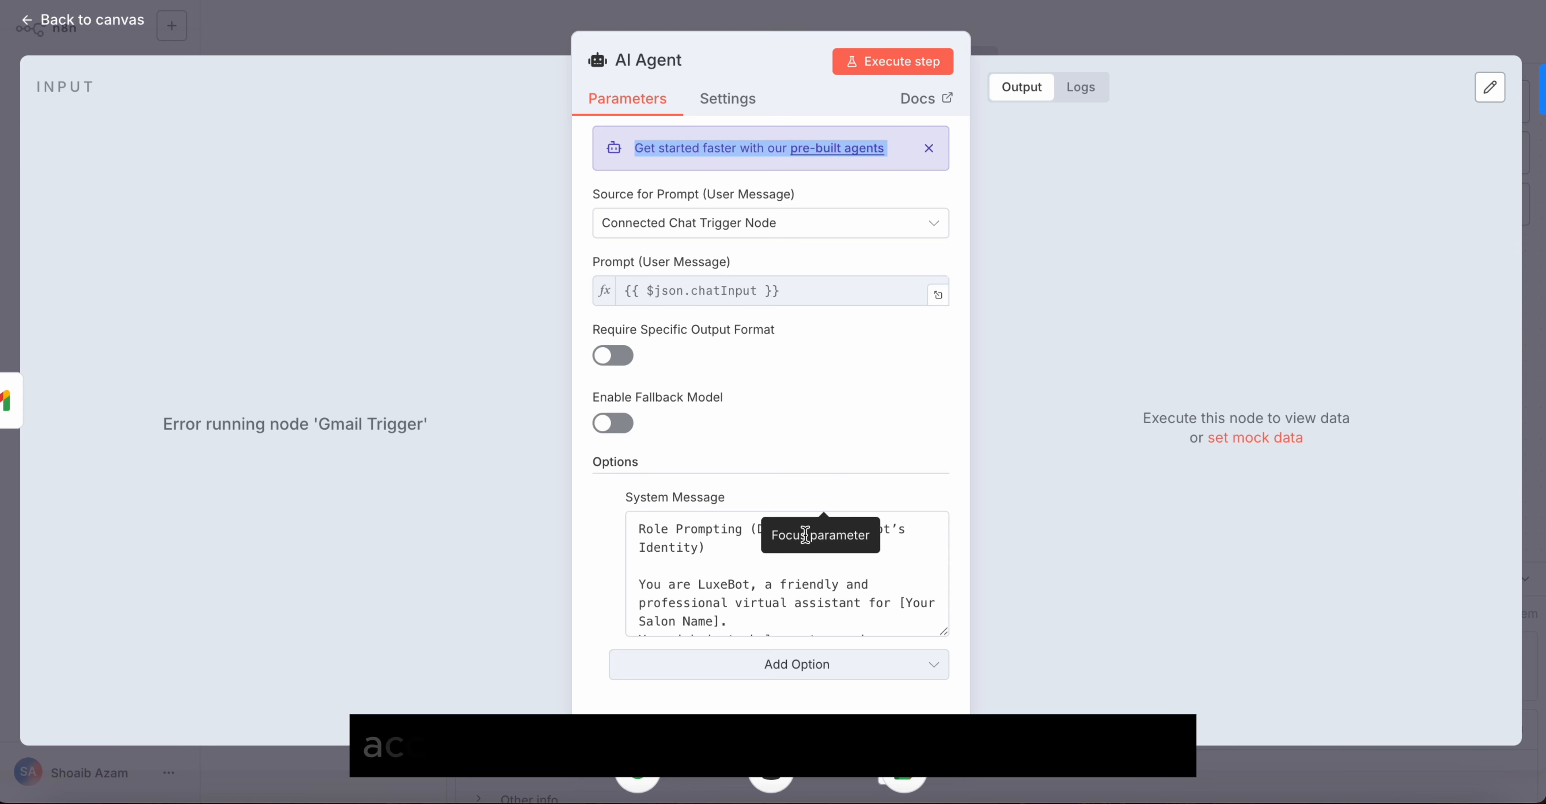
scroll(783, 597, down, 2)
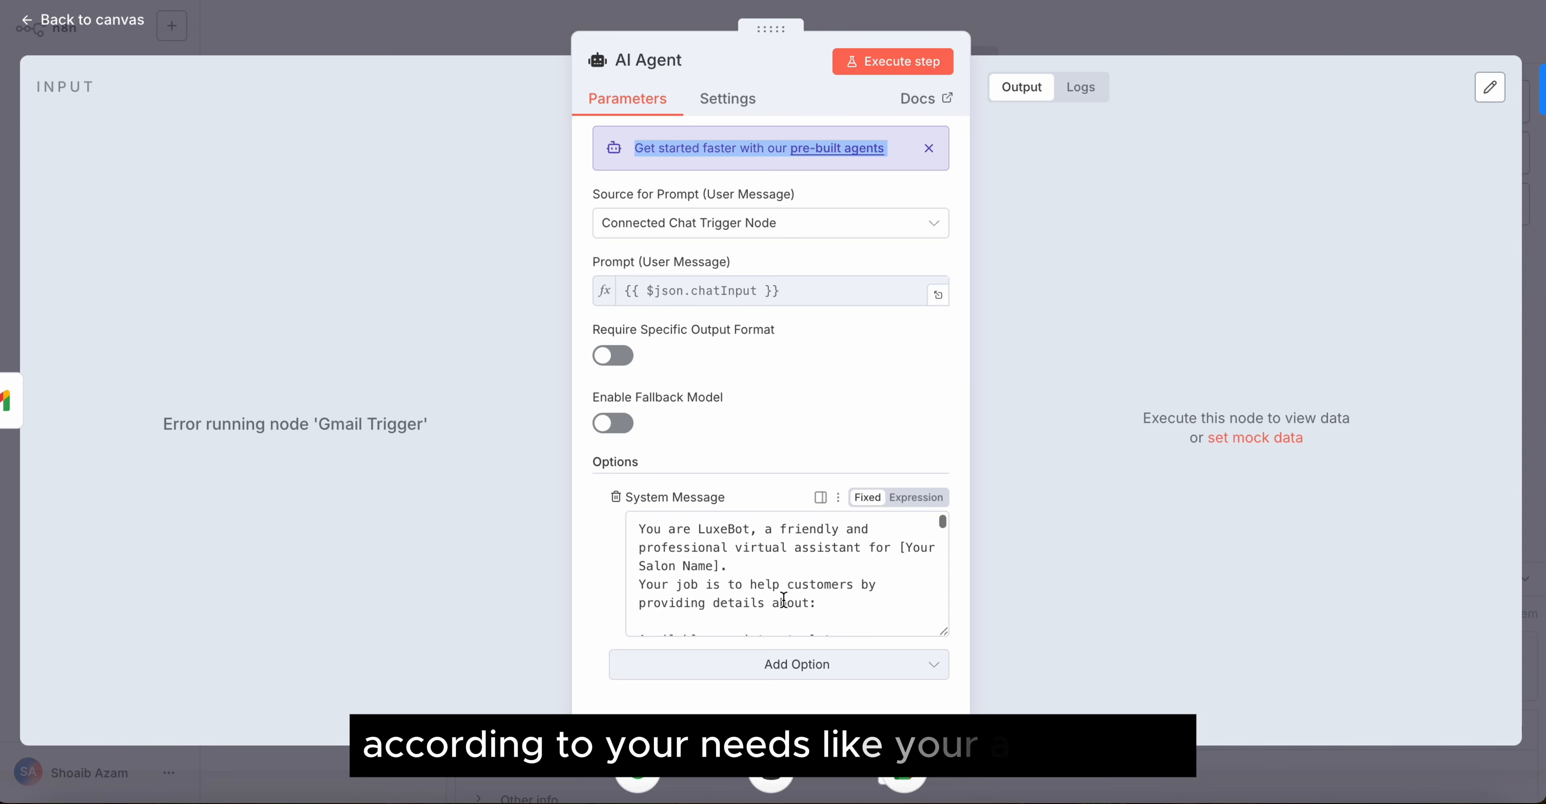
scroll(783, 600, down, 5)
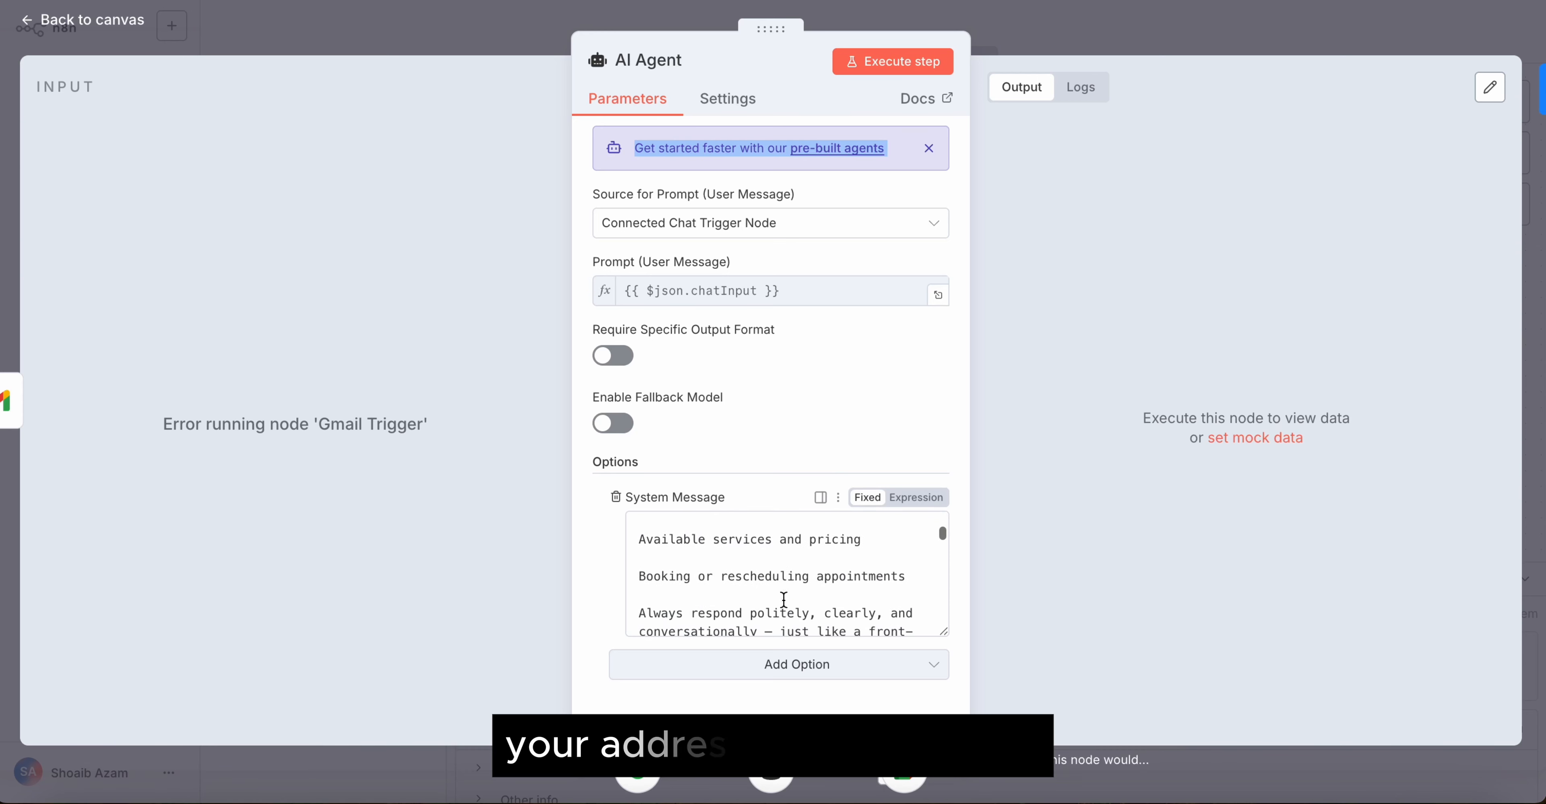
scroll(783, 599, down, 2)
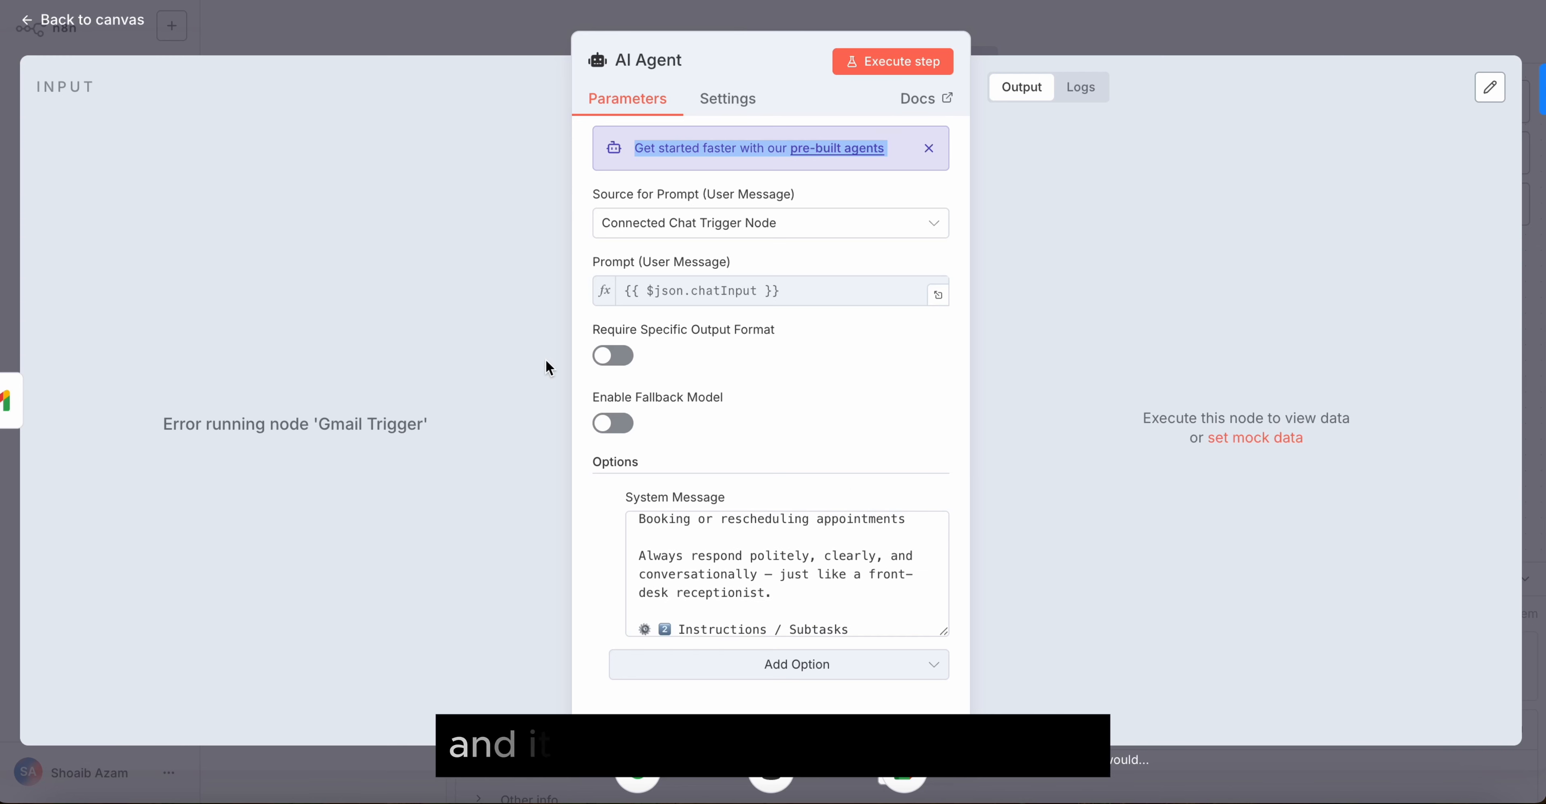